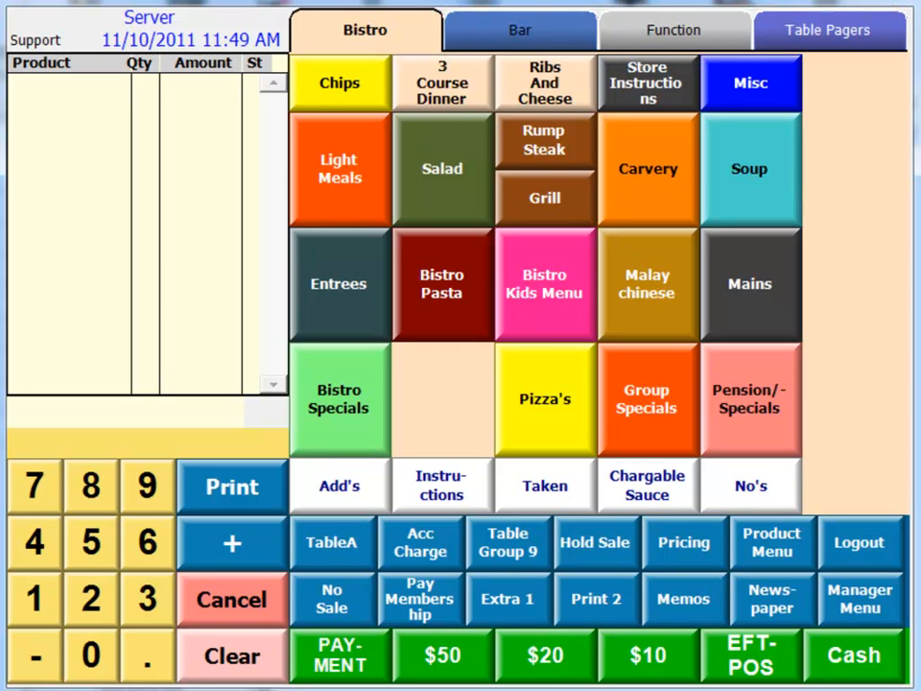
# Look through the Bar, Function, Bistro and Table Pagers key maps on the till
pyautogui.click(537, 46)
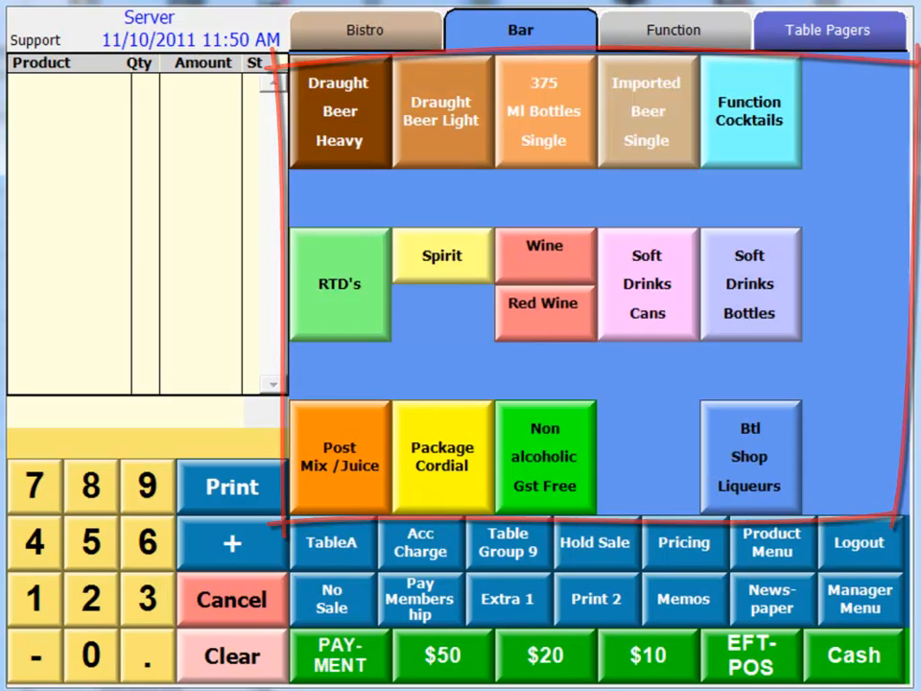
pyautogui.click(669, 35)
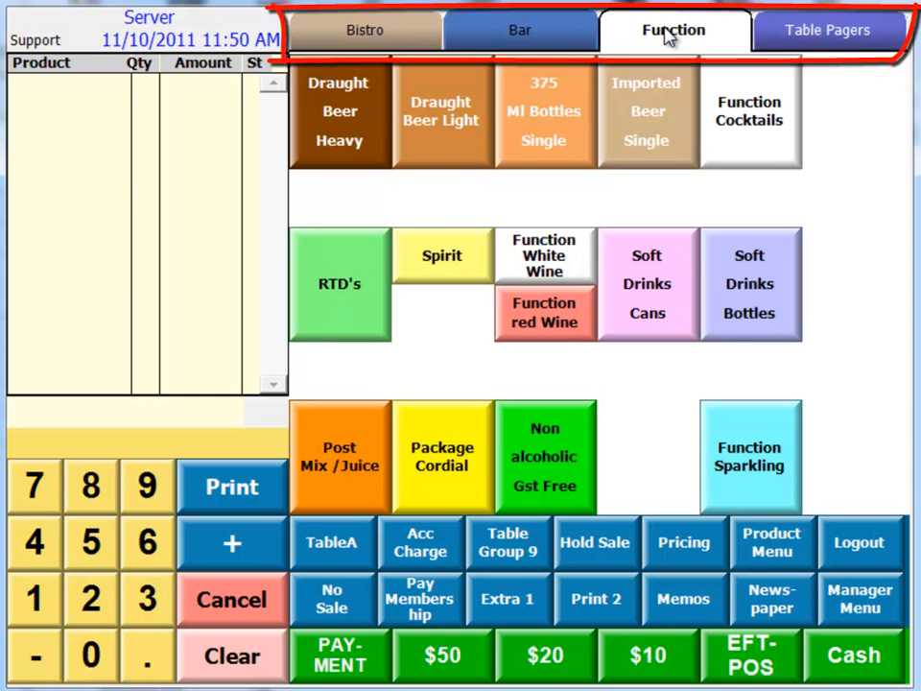
pyautogui.click(408, 37)
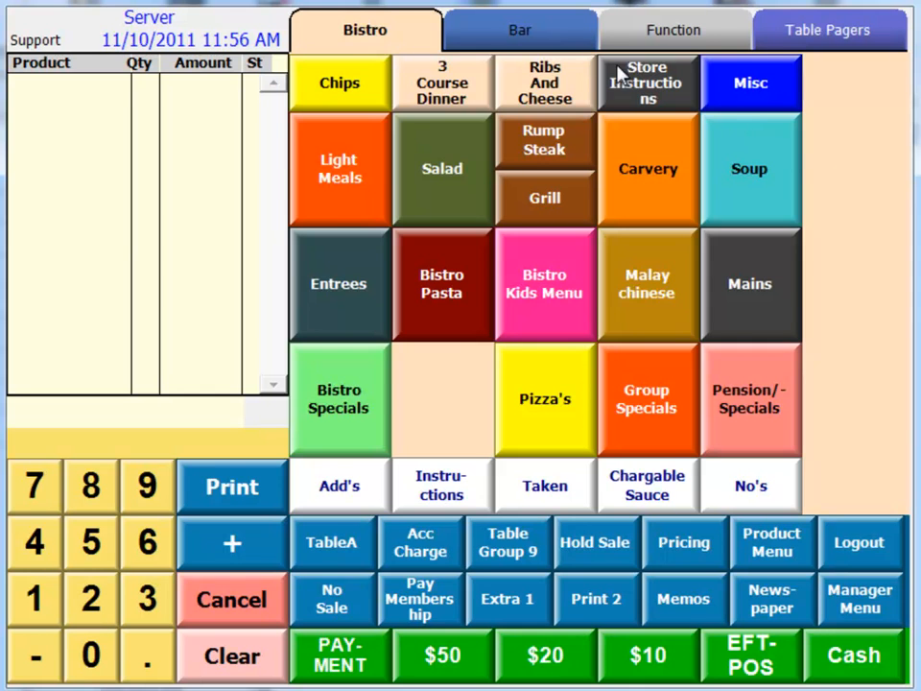
pyautogui.click(552, 35)
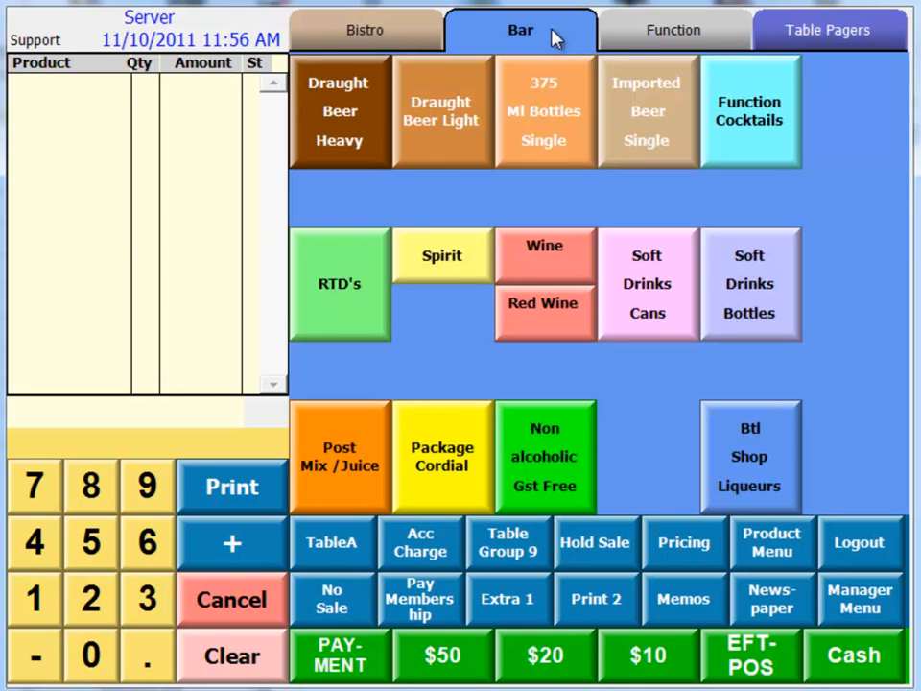
pyautogui.click(664, 39)
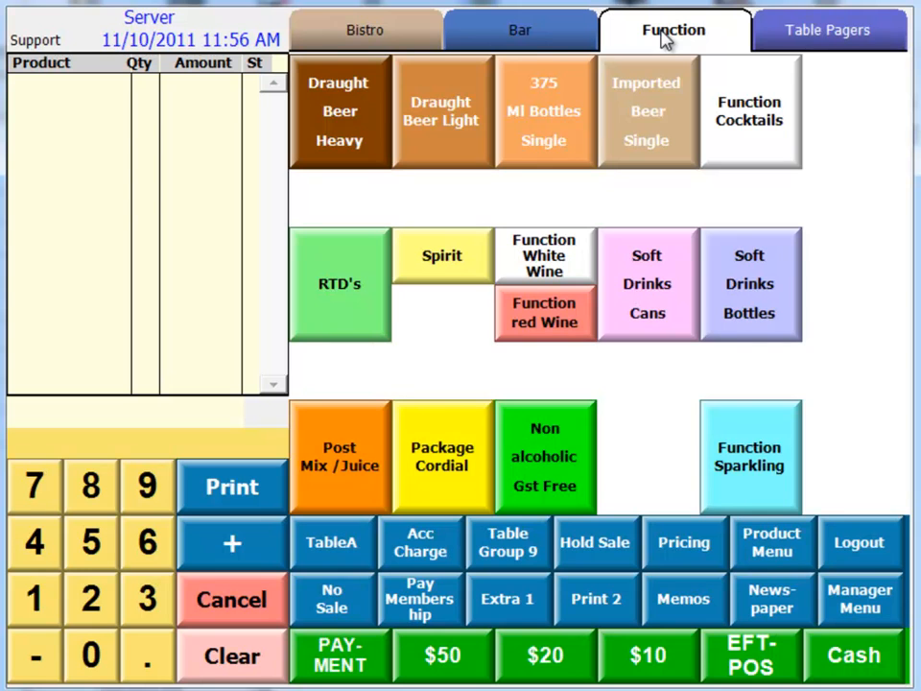
pyautogui.click(824, 34)
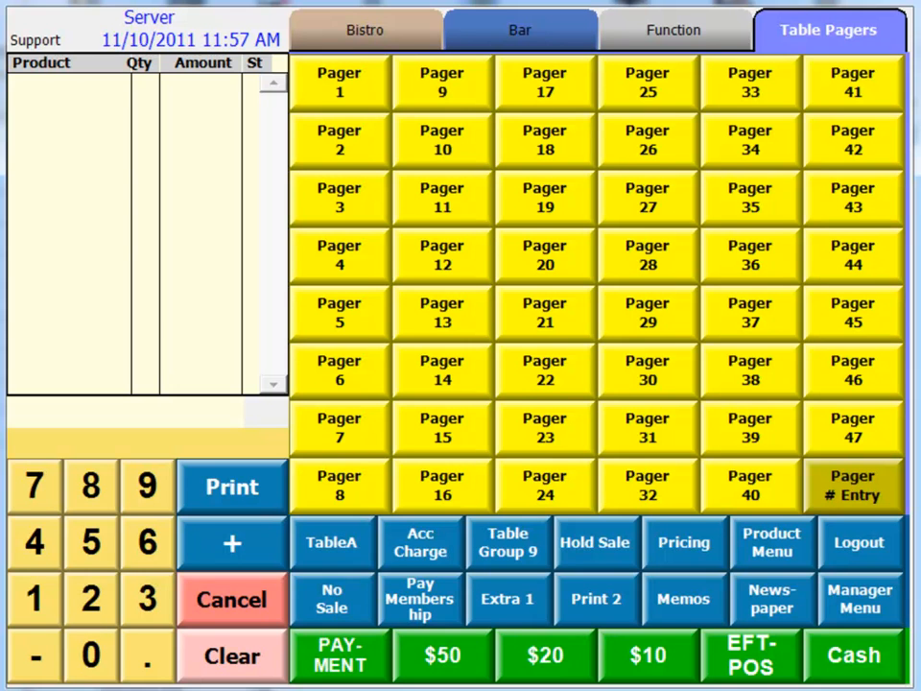
pyautogui.click(388, 34)
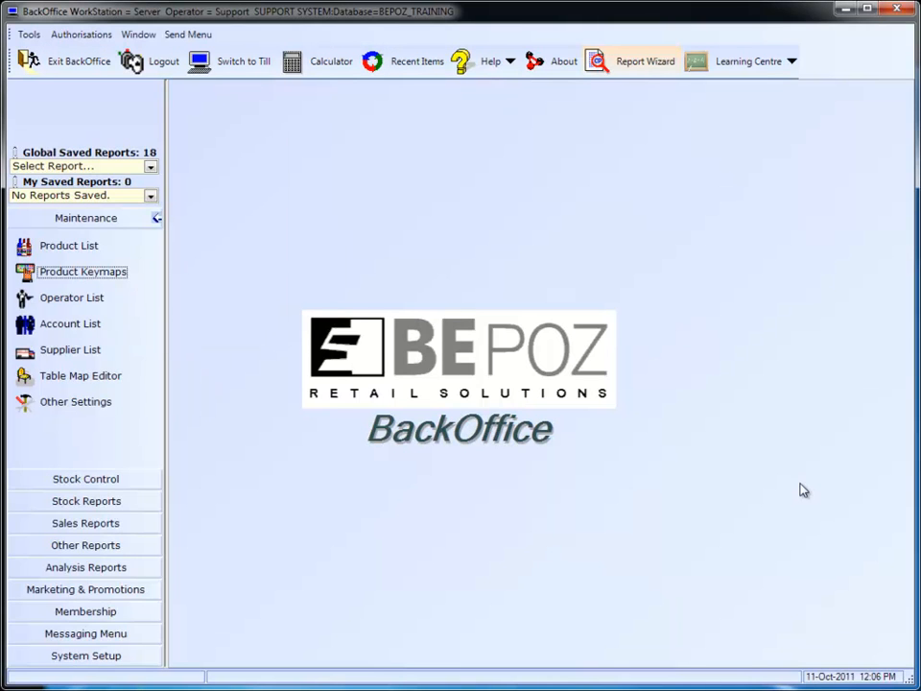
# In BackOffice, open the key sets from the product keymaps and load the Bistro key set
pyautogui.click(113, 223)
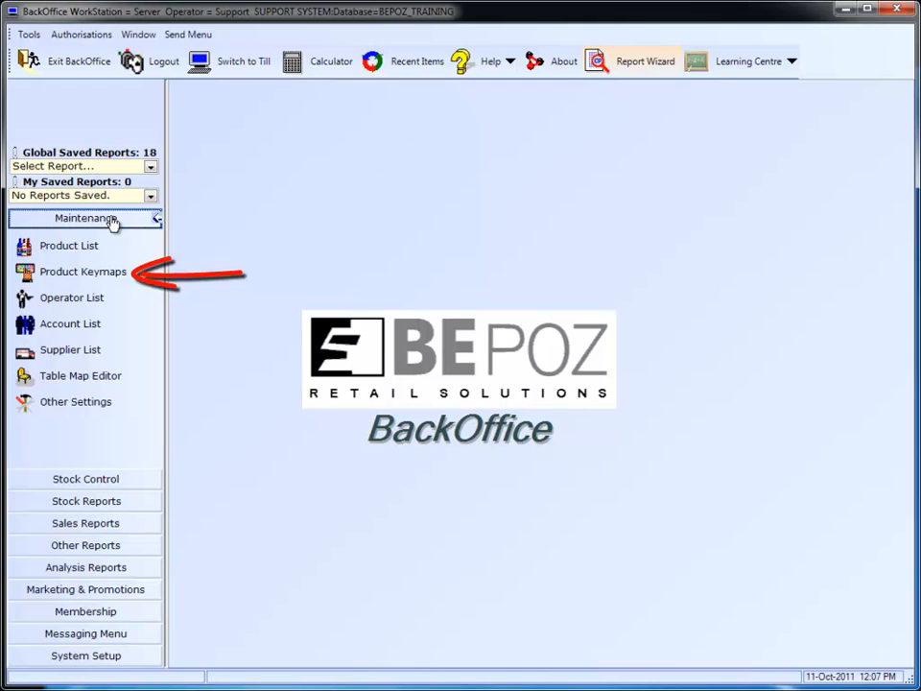
pyautogui.click(115, 271)
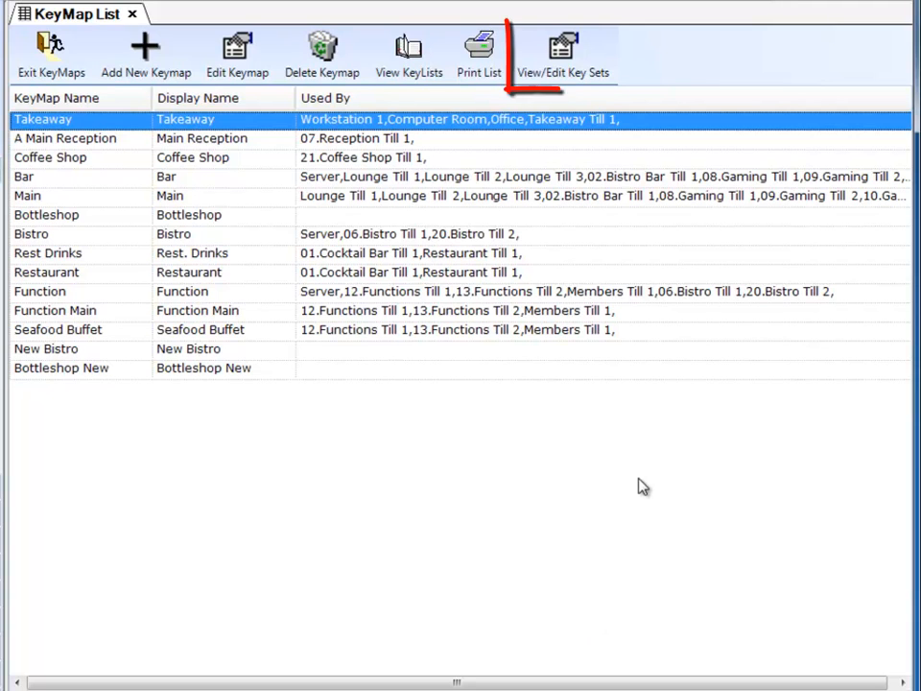
pyautogui.click(591, 65)
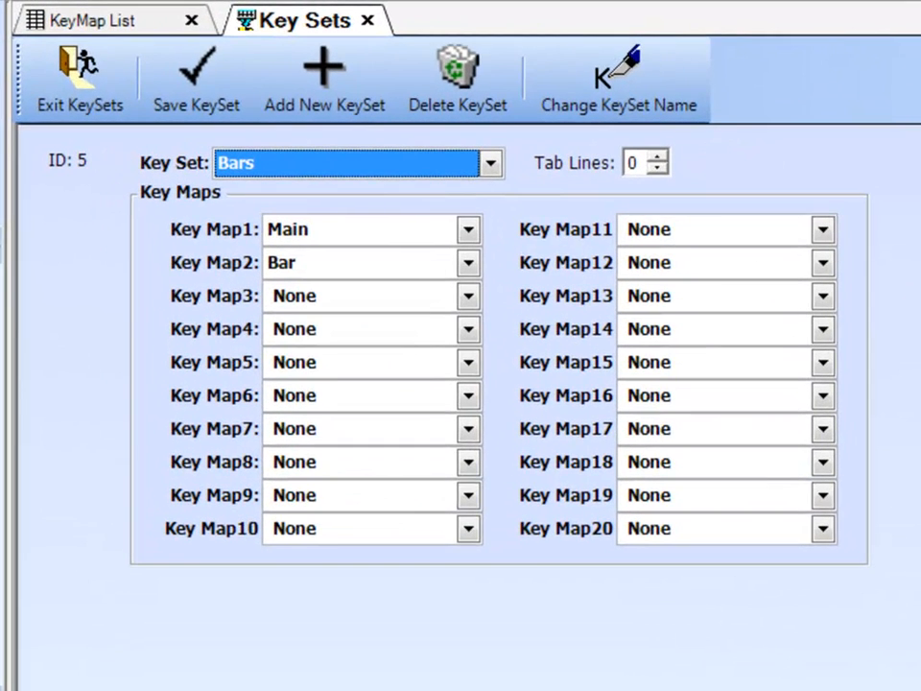
pyautogui.click(491, 165)
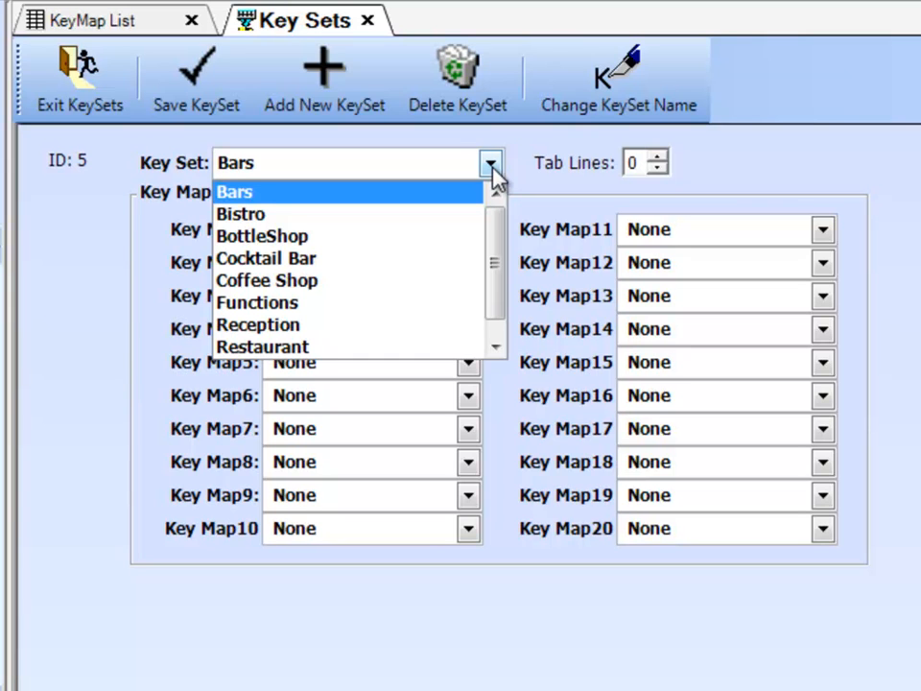
pyautogui.click(273, 215)
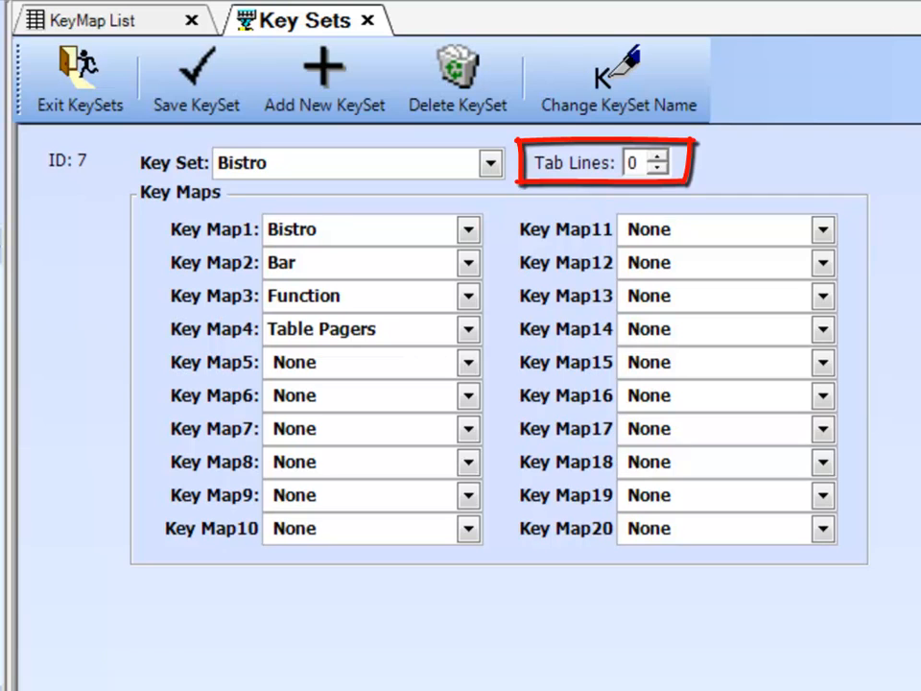
# Set the Bistro key set's tab lines to 2 and refresh the key maps on the till
pyautogui.click(657, 157)
pyautogui.click(657, 157)
pyautogui.click(657, 157)
pyautogui.click(657, 158)
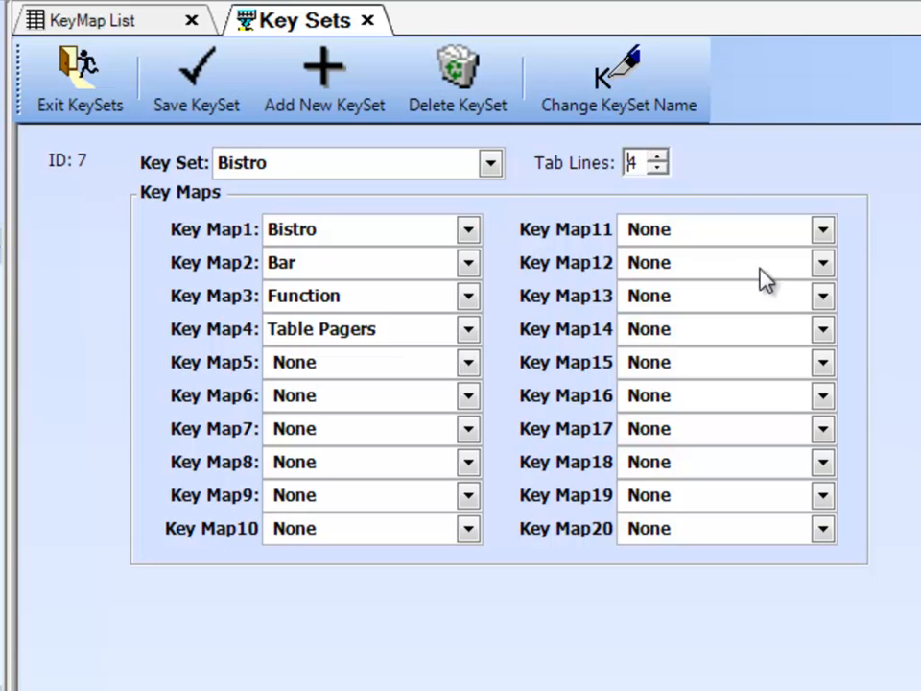
pyautogui.click(658, 170)
pyautogui.click(658, 170)
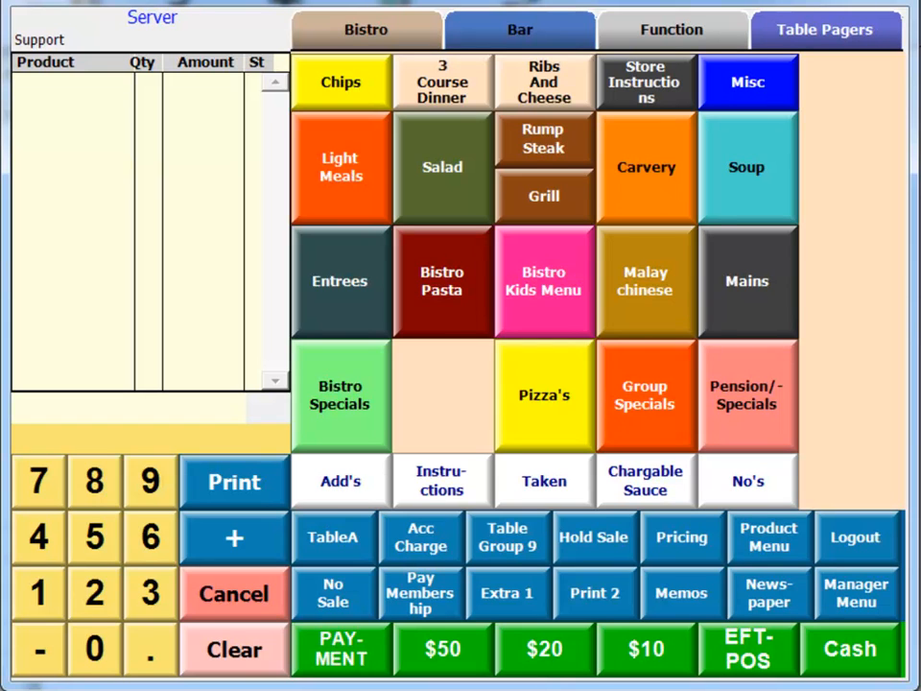
pyautogui.click(881, 604)
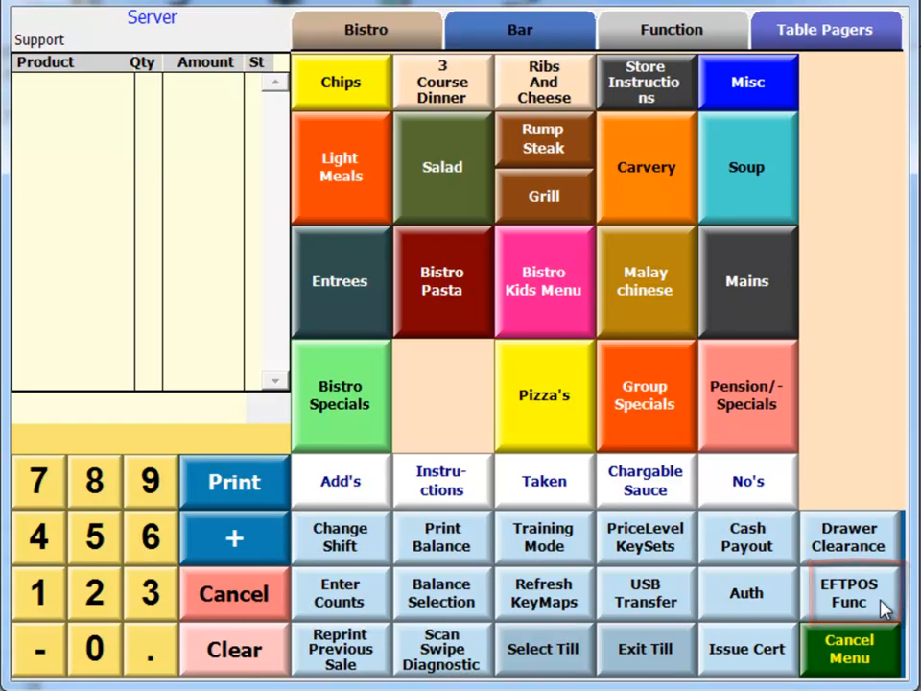
pyautogui.click(563, 602)
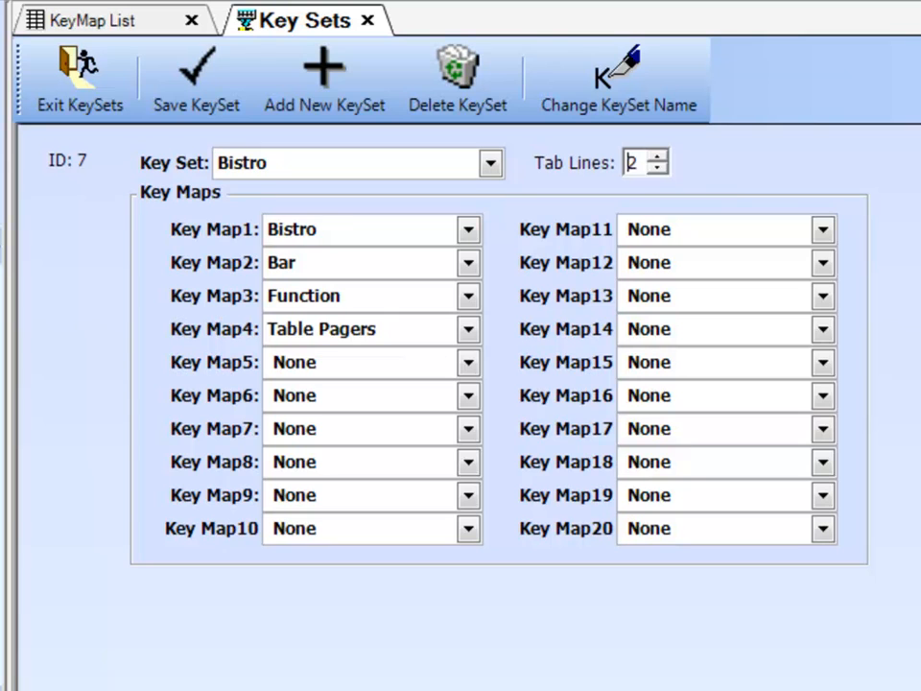
# In the BackOffice key sets, set the Bistro key set's tab lines to 0
pyautogui.click(657, 170)
pyautogui.click(657, 170)
pyautogui.click(353, 172)
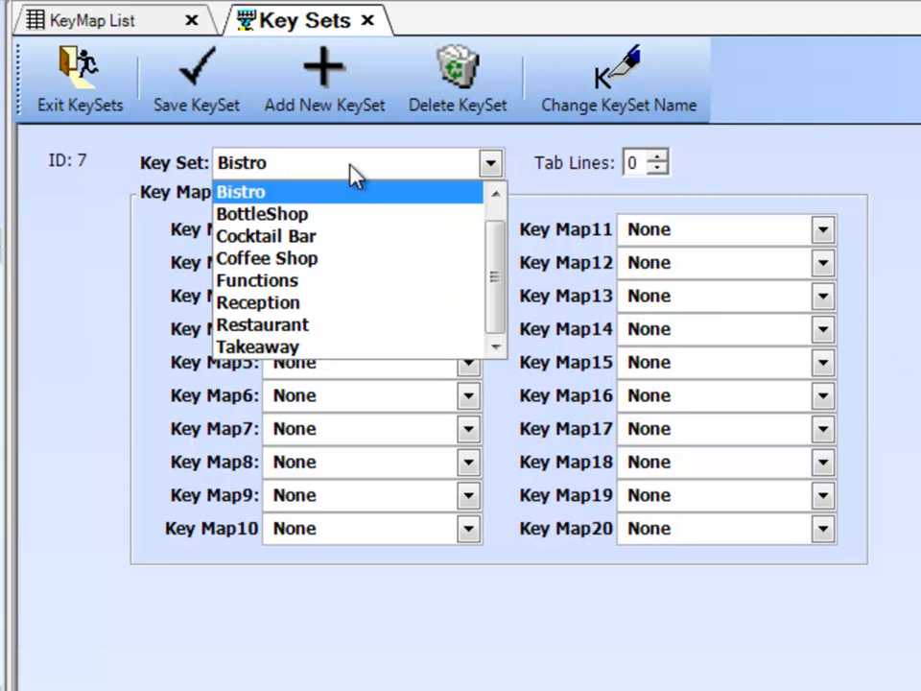
pyautogui.click(353, 173)
# Add a key set named New KeySet and assign Coffee Shop to Key Map1
pyautogui.click(324, 72)
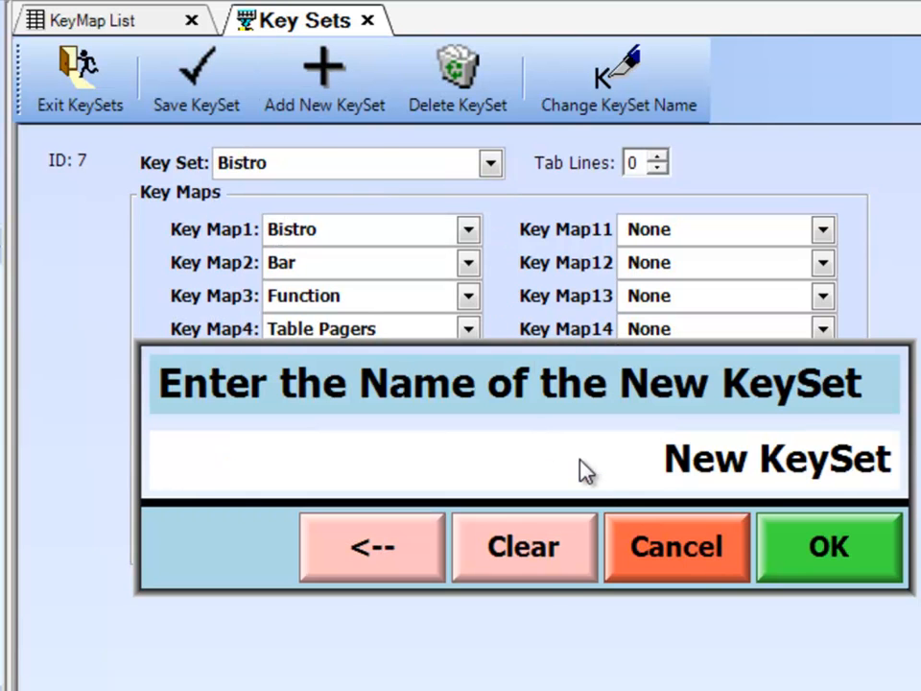
pyautogui.click(767, 547)
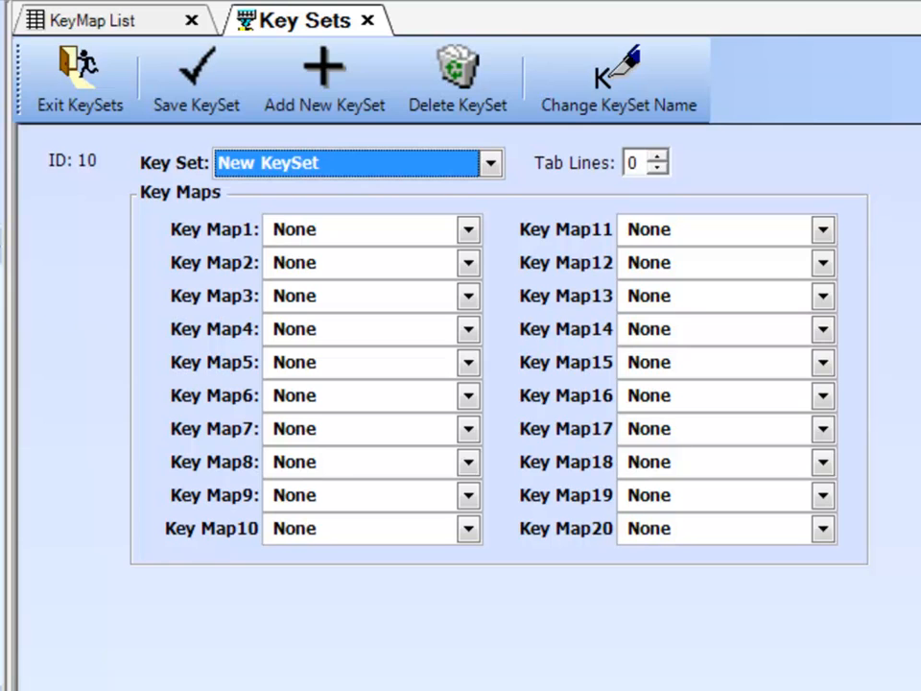
pyautogui.click(468, 230)
pyautogui.moveTo(474, 285); pyautogui.dragTo(475, 358)
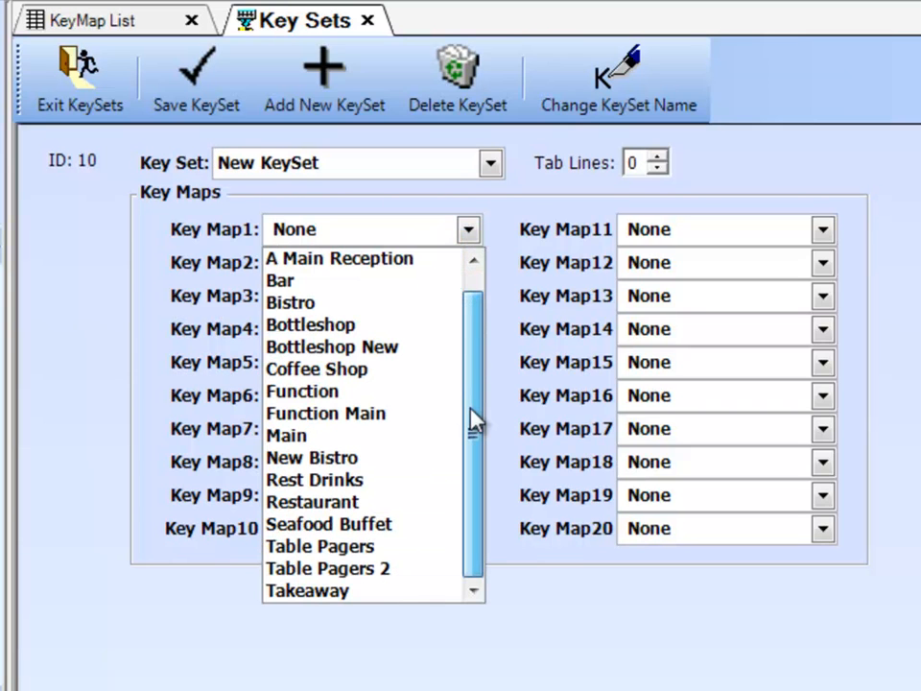
pyautogui.click(351, 374)
# Assign New Bistro, Coffee Shop and Function to Key Map2, Key Map3 and Key Map4, and save the key set
pyautogui.click(350, 269)
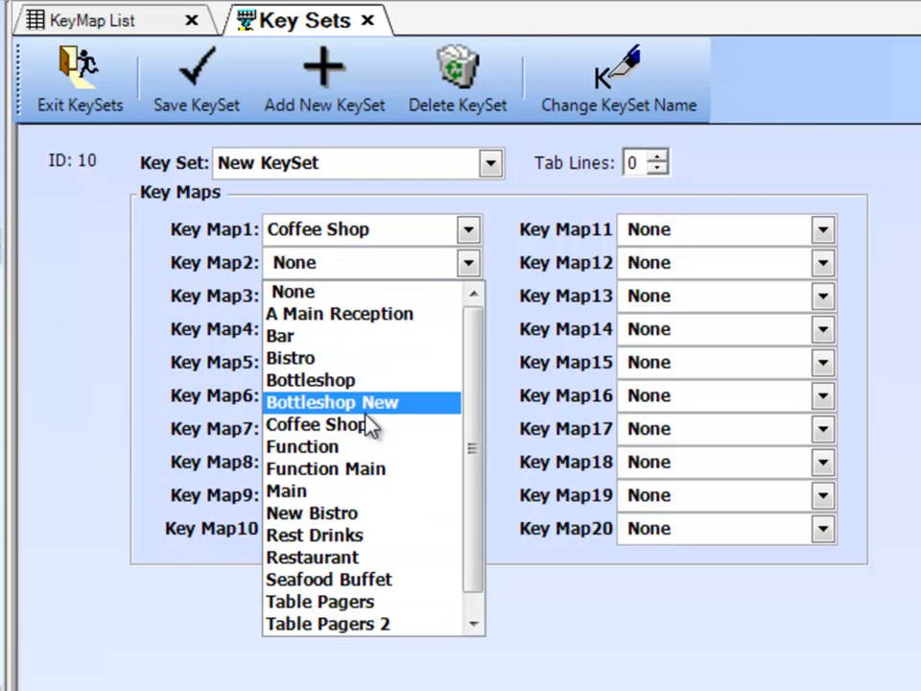
pyautogui.click(370, 515)
pyautogui.click(315, 302)
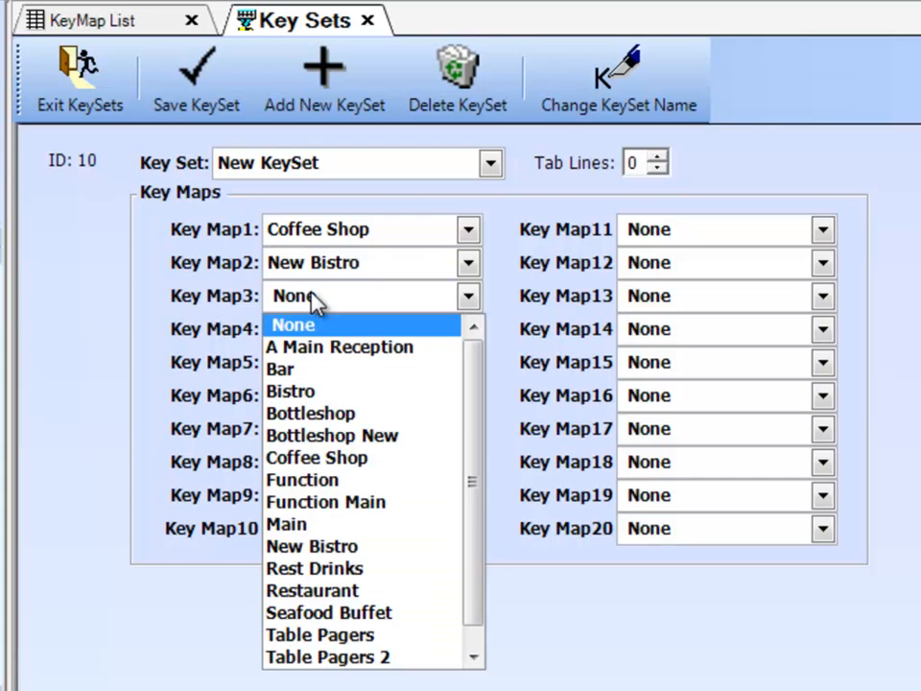
pyautogui.click(347, 457)
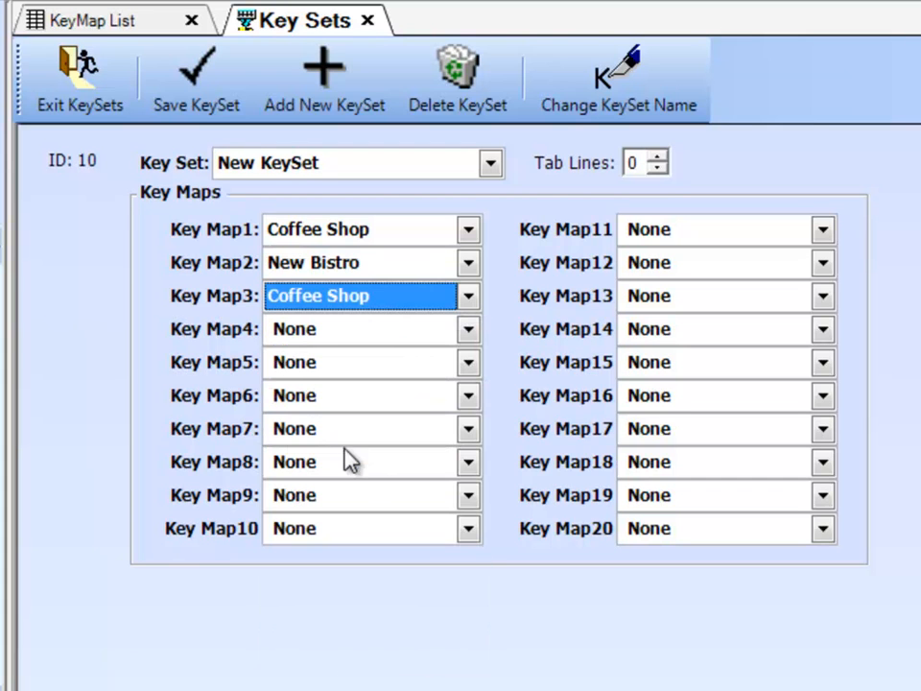
pyautogui.click(326, 336)
pyautogui.click(353, 517)
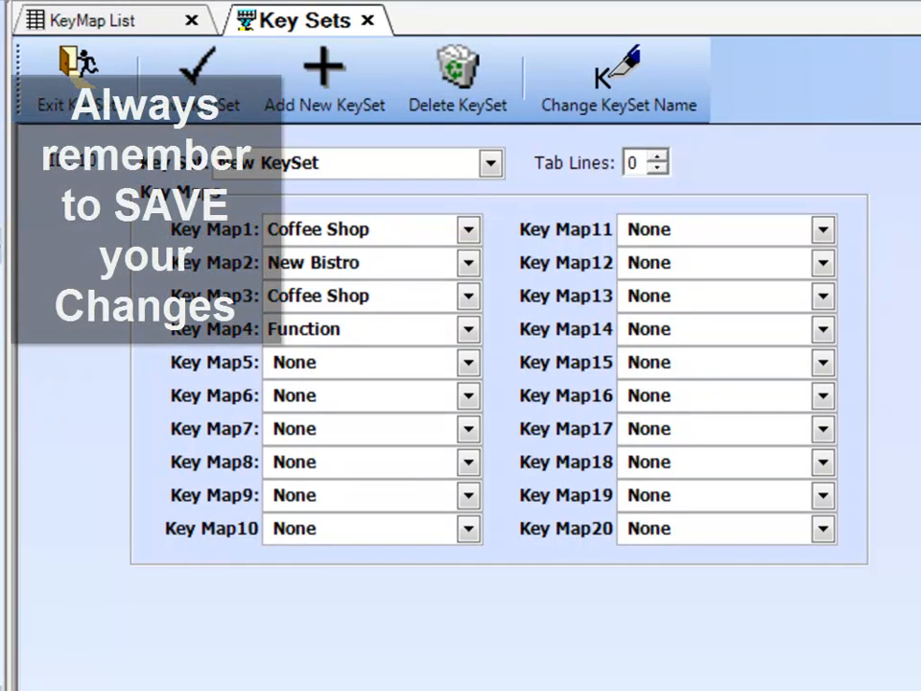
pyautogui.click(197, 75)
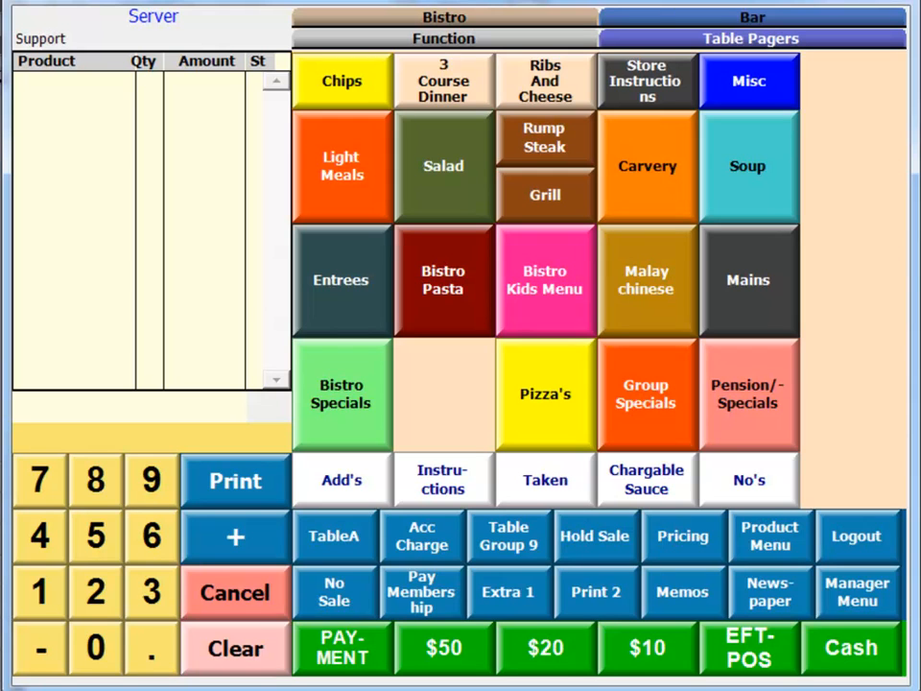
# On the till, refresh the key maps and switch the active key set to New KeySet
pyautogui.click(854, 589)
pyautogui.click(542, 601)
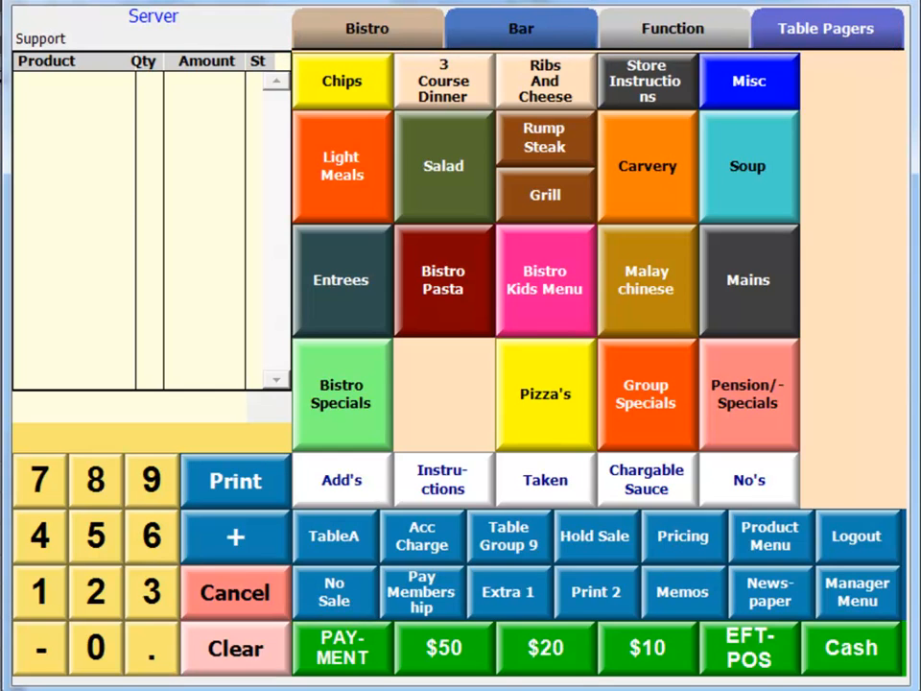
pyautogui.click(875, 595)
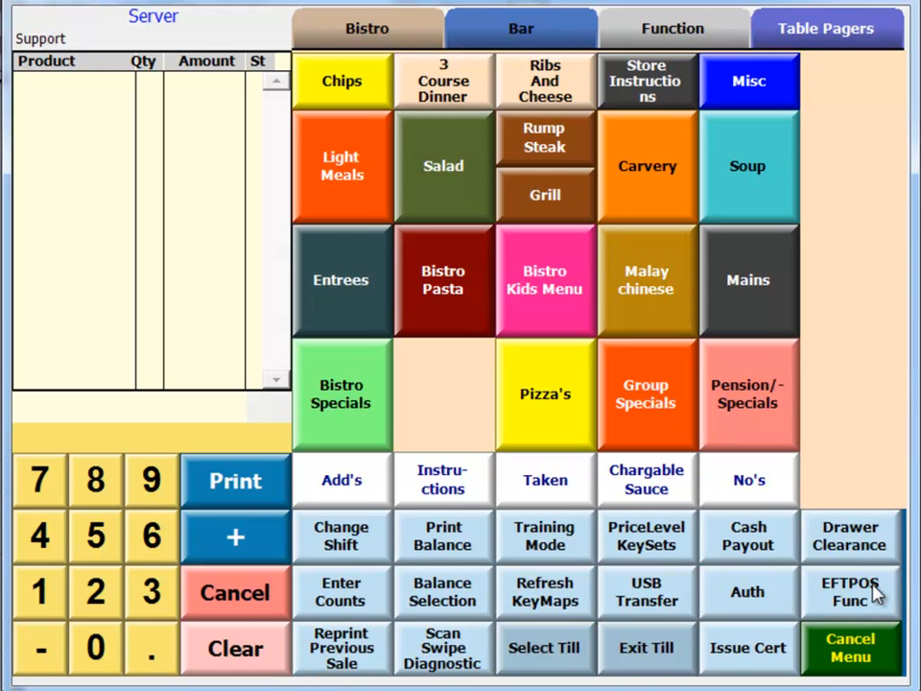
pyautogui.click(669, 543)
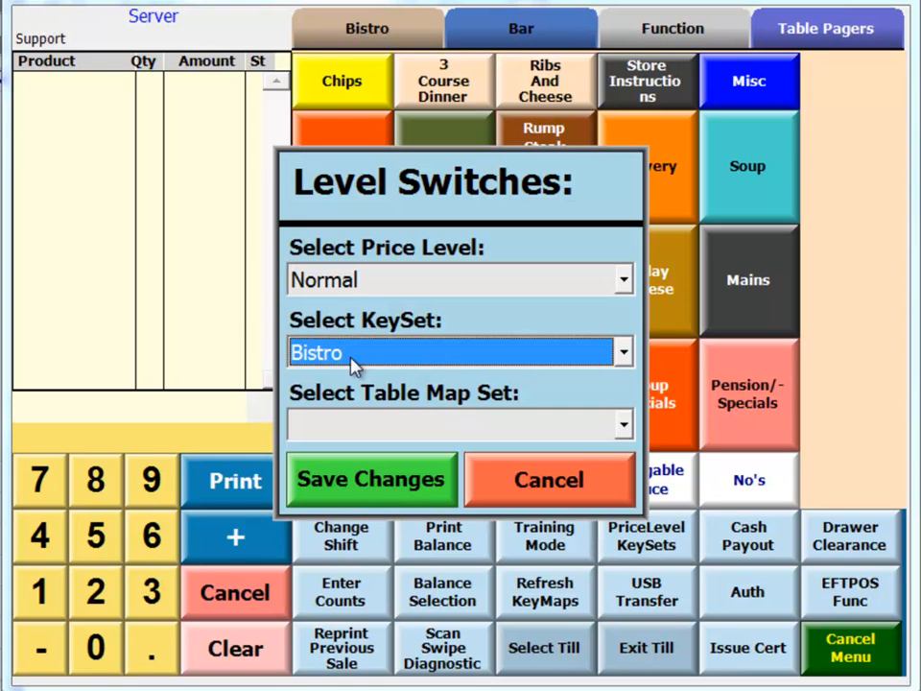
pyautogui.click(451, 363)
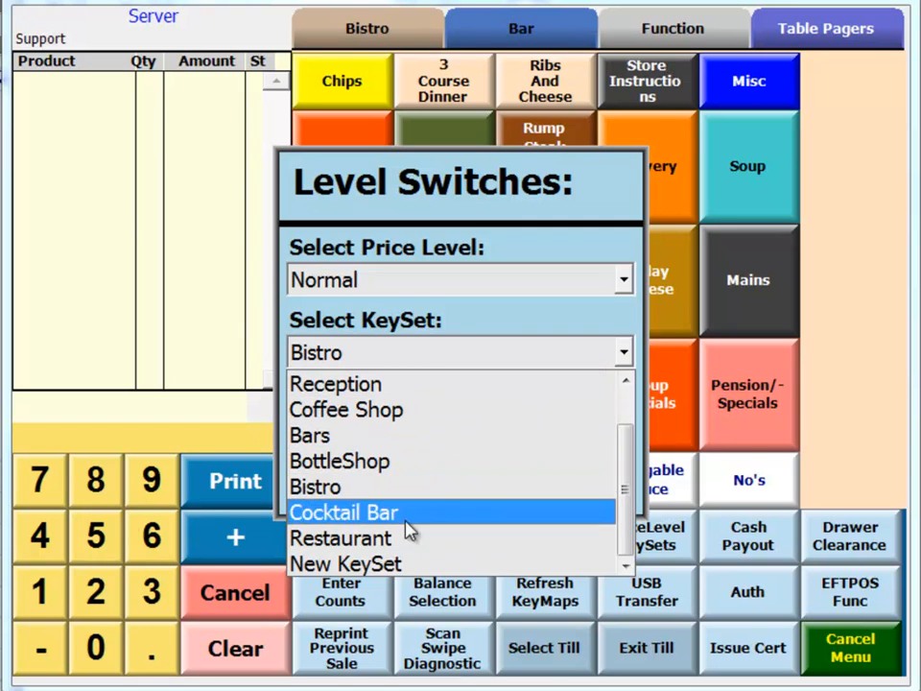
pyautogui.click(367, 566)
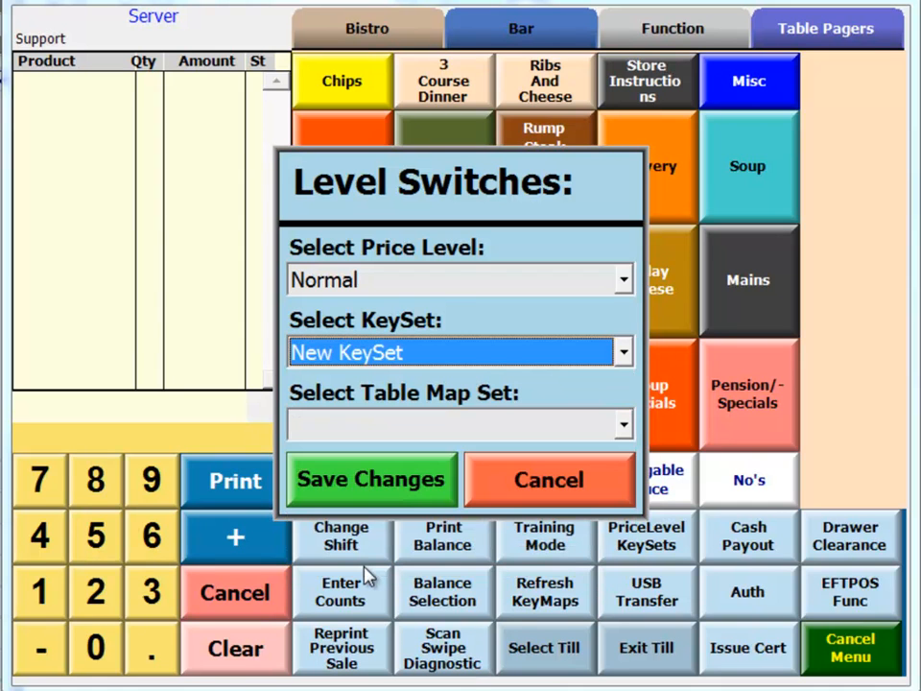
pyautogui.click(372, 478)
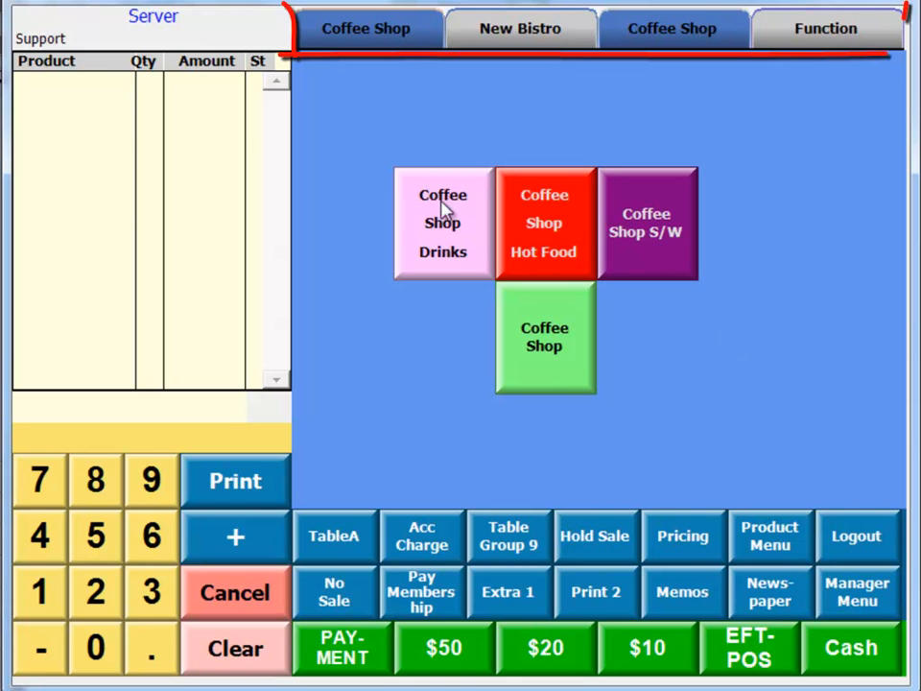
# Look through the Coffee Shop and Function key maps of the new key set on the till
pyautogui.click(687, 46)
pyautogui.click(845, 39)
pyautogui.click(668, 35)
pyautogui.click(355, 34)
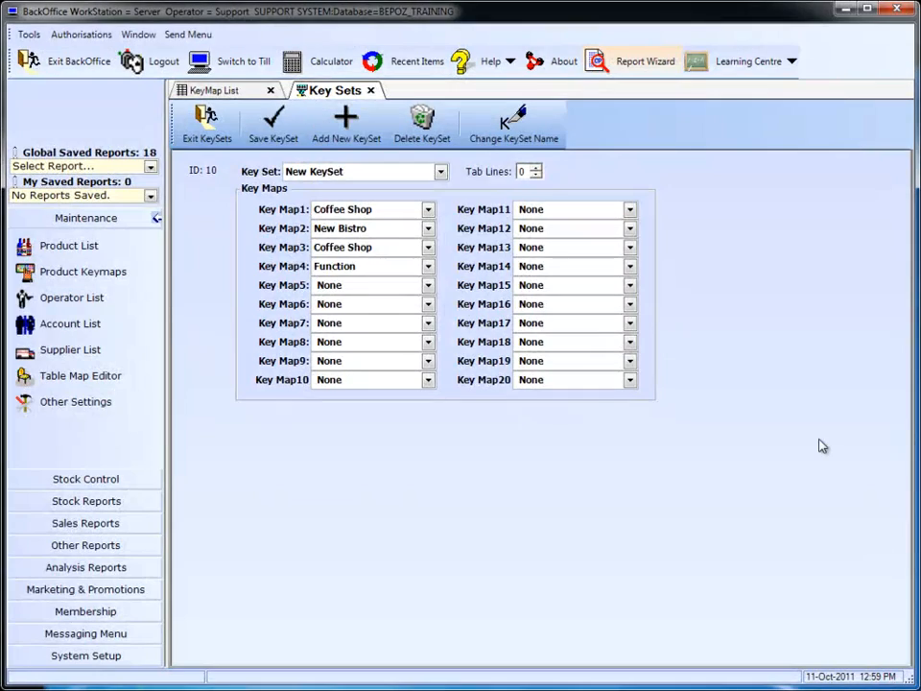
# Return to BackOffice and open the Bistro keymap from the keymap list for editing
pyautogui.click(223, 90)
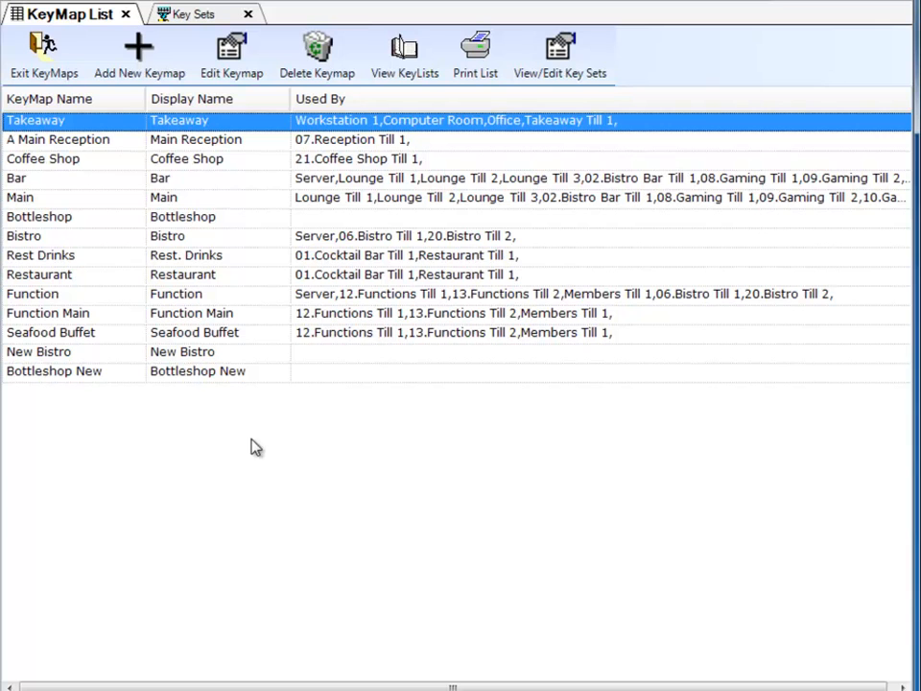
pyautogui.click(205, 240)
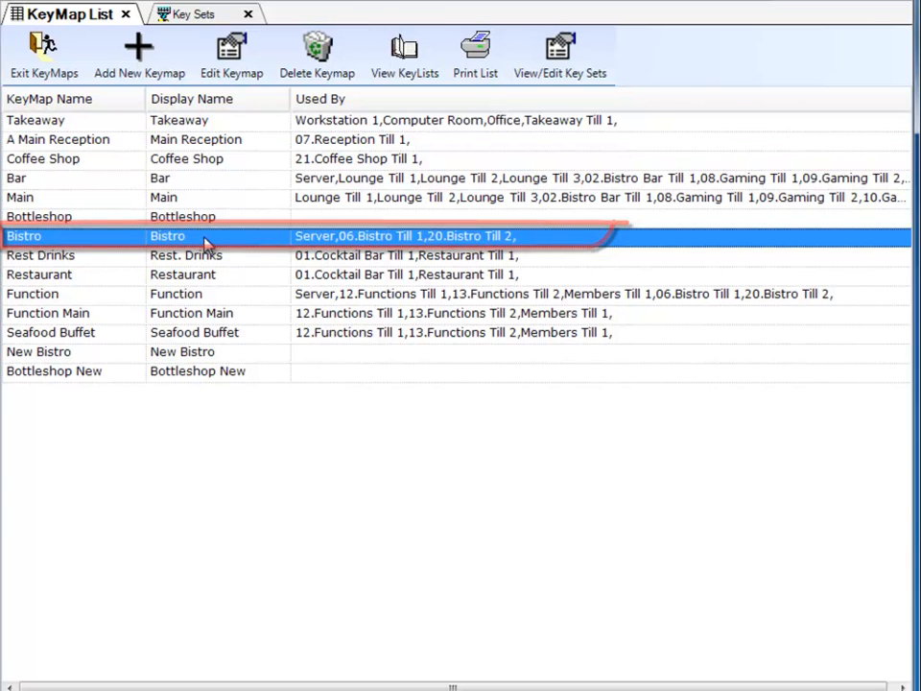
pyautogui.doubleClick(205, 240)
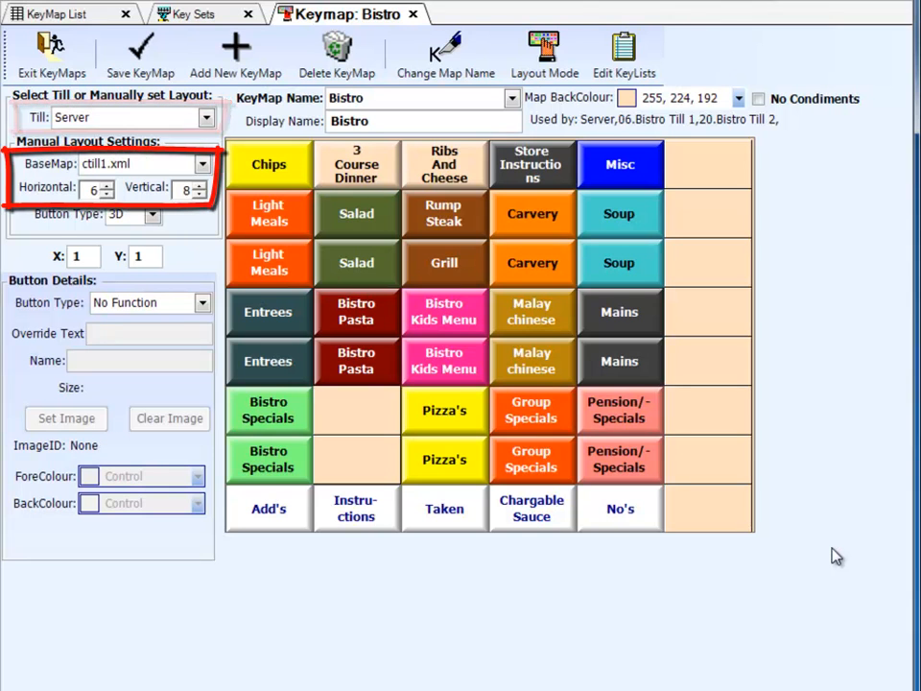
# Preview the Bistro keymap in the layout of Lounge Till 1, and return to the Server till's layout
pyautogui.click(205, 117)
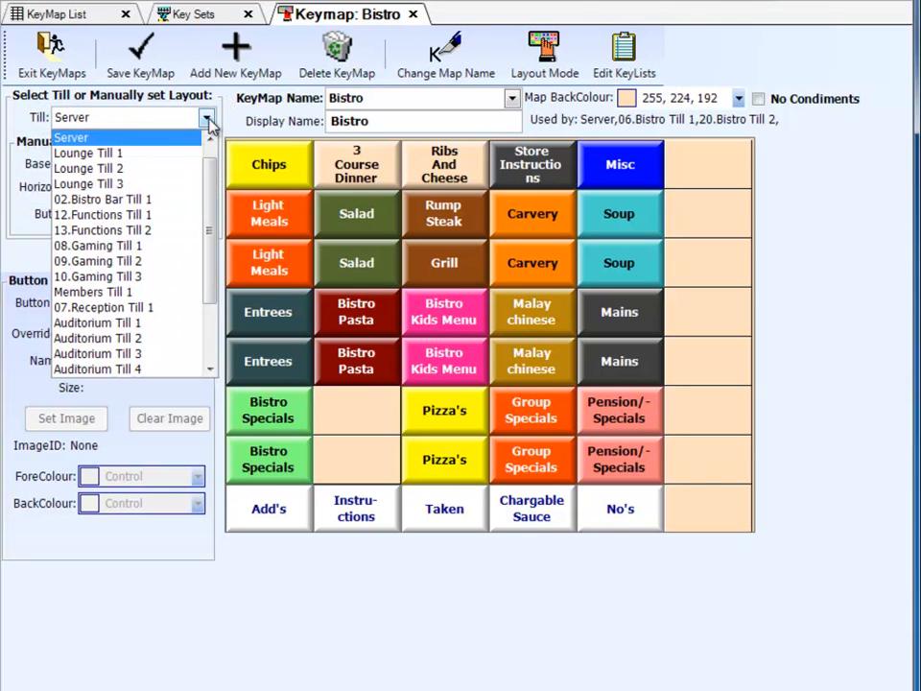
pyautogui.click(146, 161)
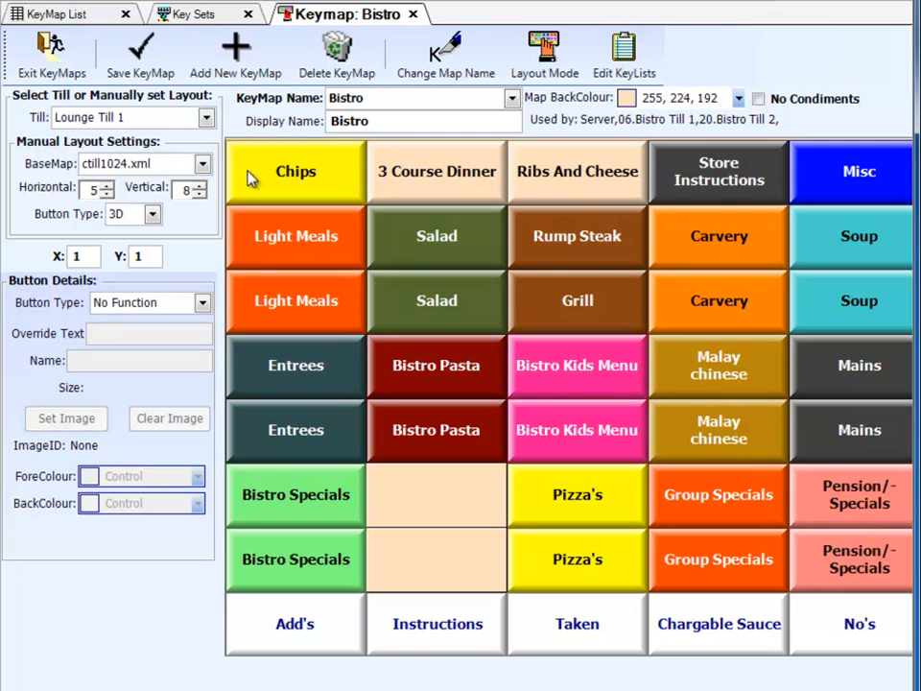
pyautogui.click(205, 117)
pyautogui.click(207, 118)
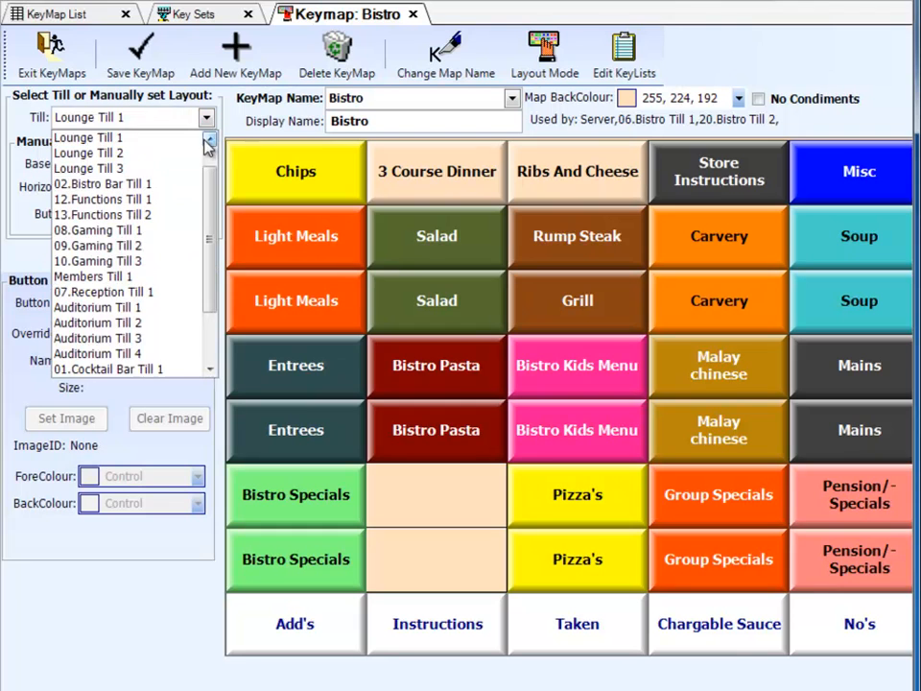
pyautogui.scroll(1, 207, 144)
pyautogui.click(140, 151)
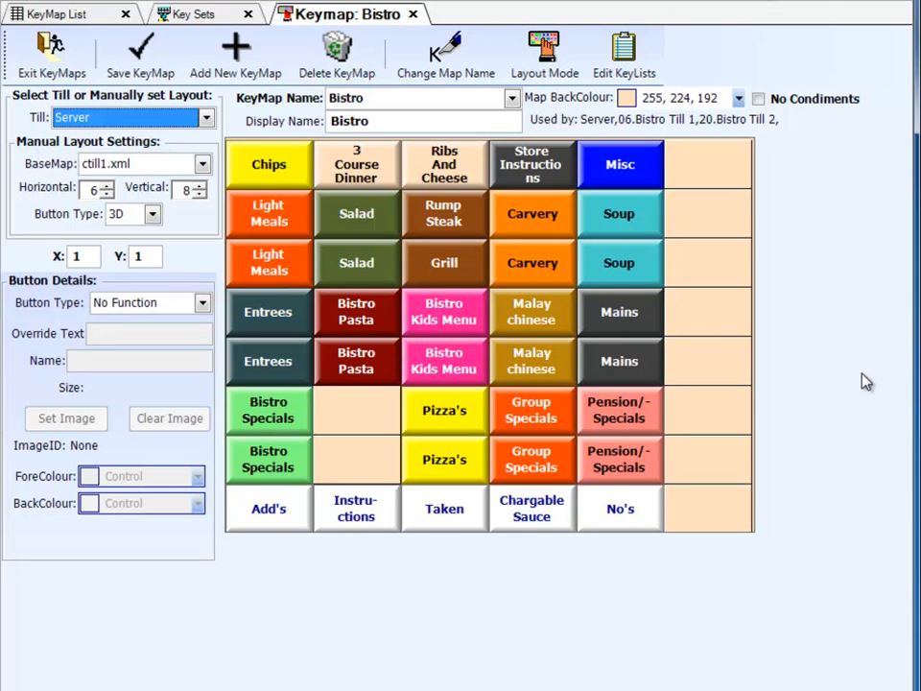
pyautogui.click(891, 395)
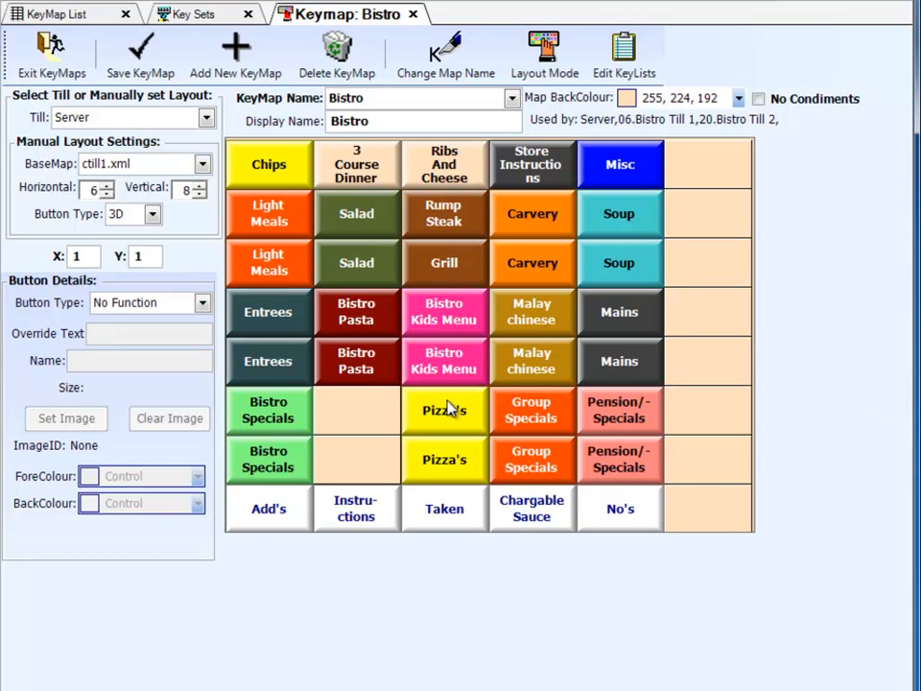
# Assign the Beef Nachos product from the Light Meals group to the empty key at X 6, Y 1
pyautogui.click(274, 171)
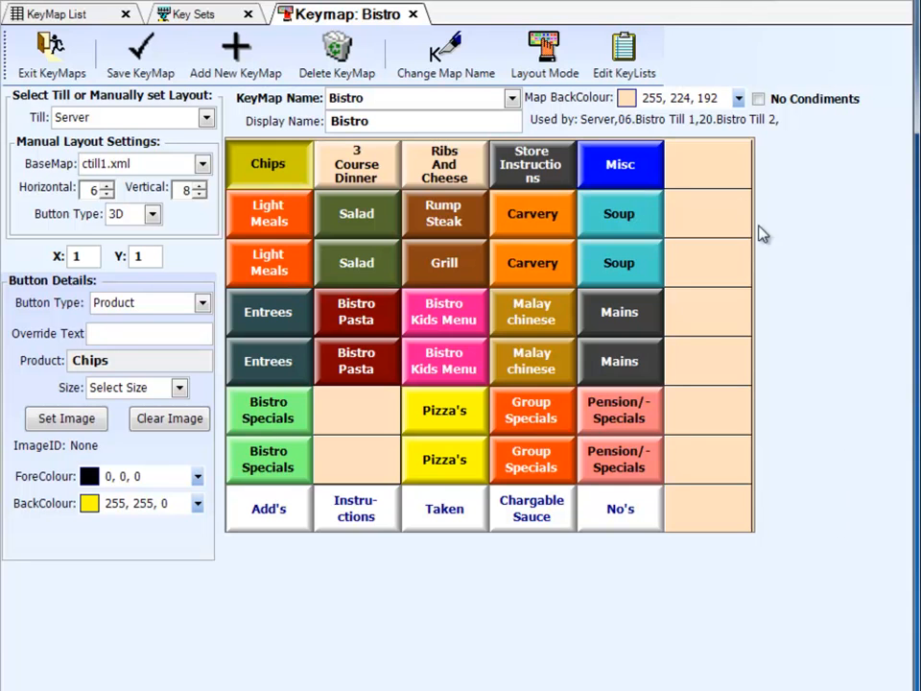
pyautogui.doubleClick(720, 181)
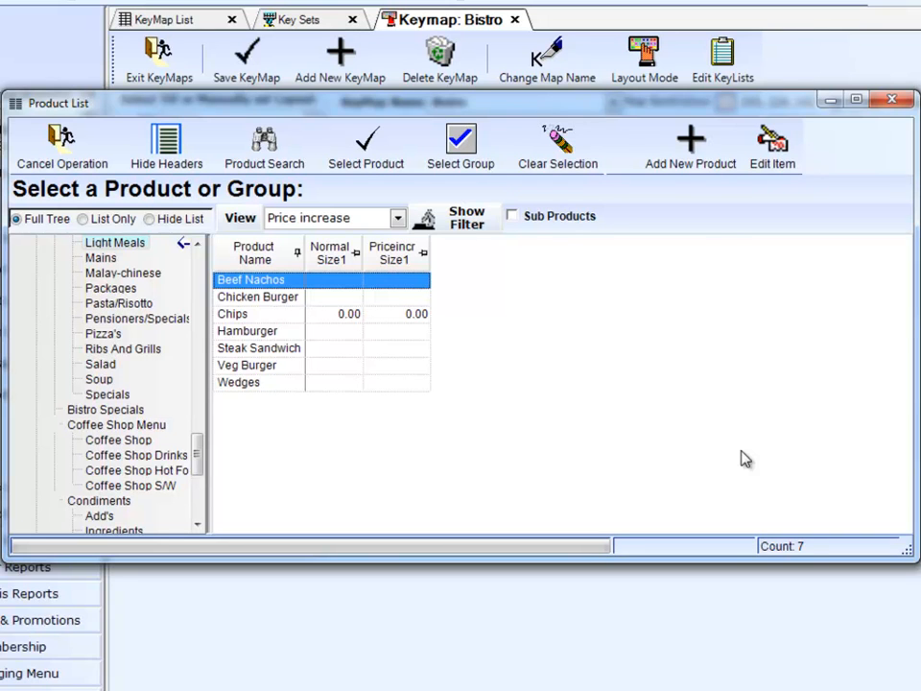
pyautogui.doubleClick(245, 287)
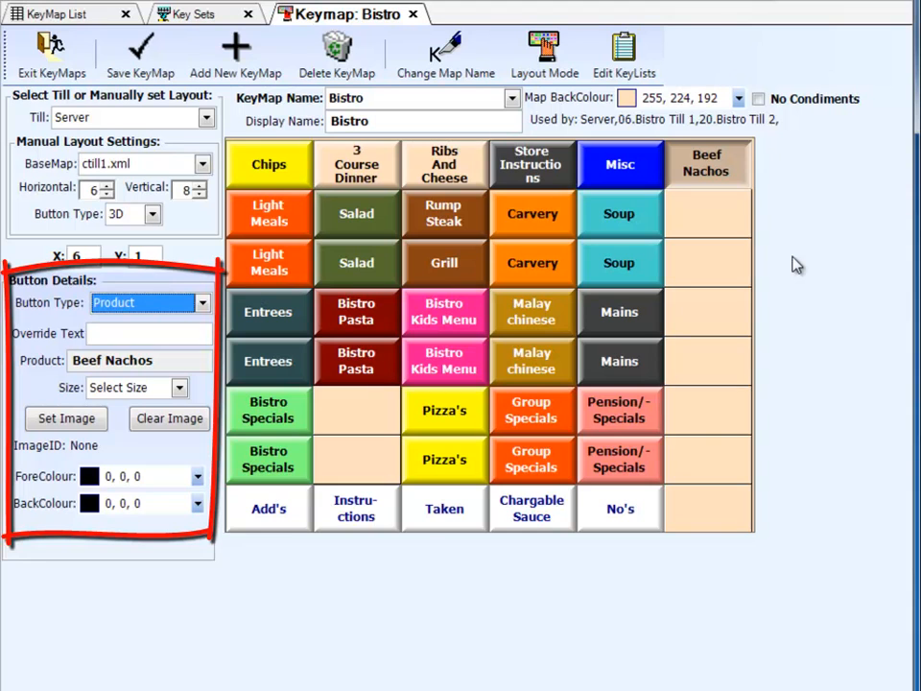
# Set the Beef Nachos key's size to {1} and its back colour to green (0, 255, 0)
pyautogui.click(179, 387)
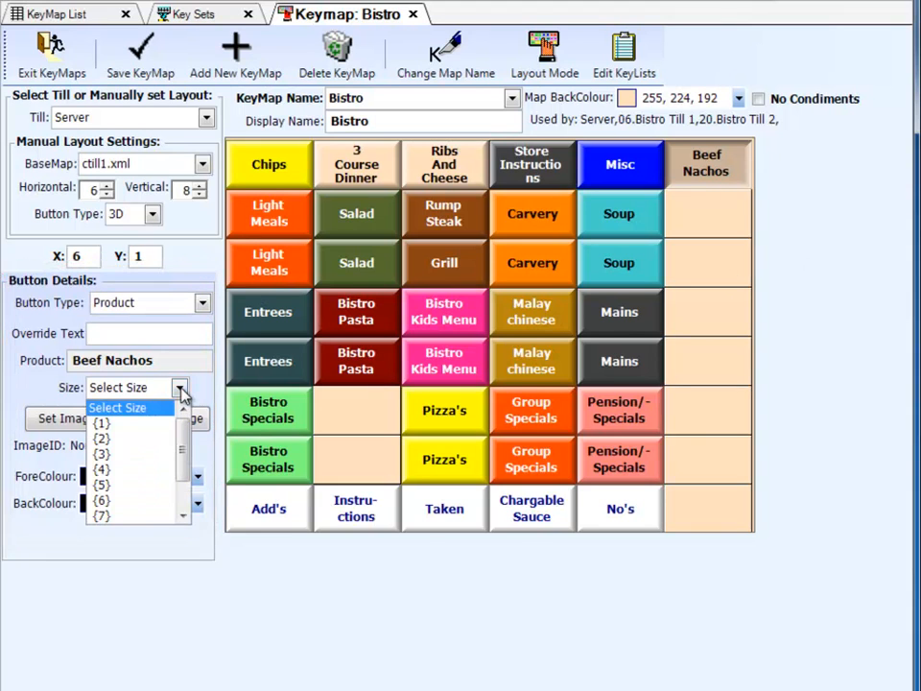
pyautogui.click(113, 425)
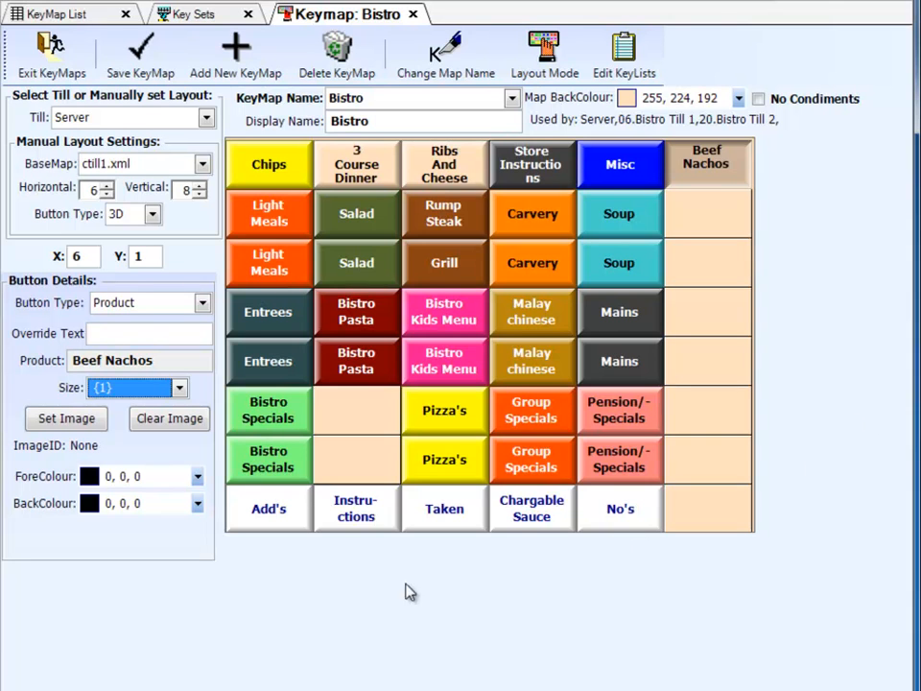
pyautogui.click(198, 503)
pyautogui.click(119, 599)
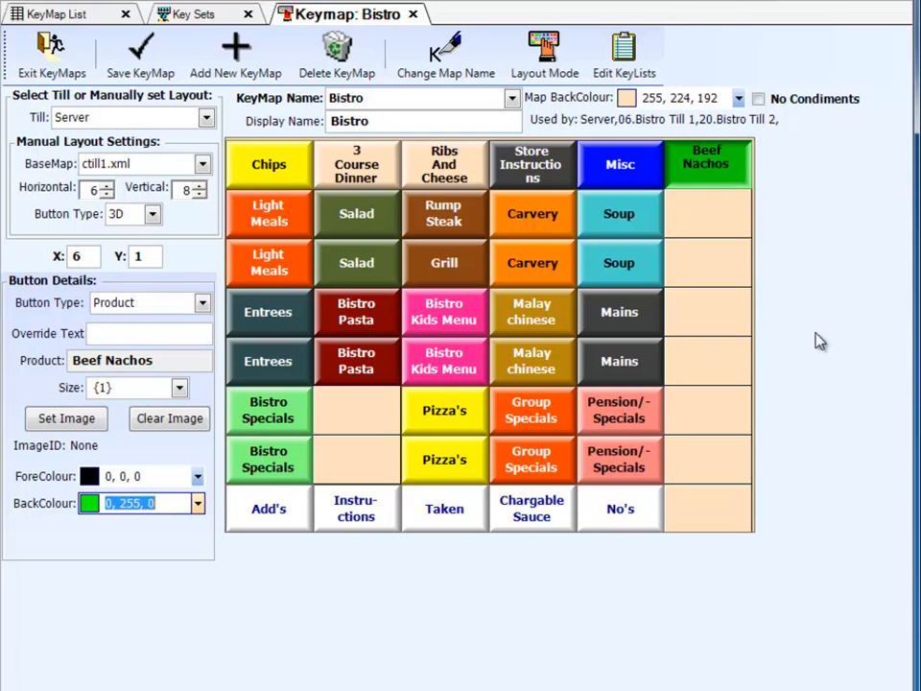
# Assign the Light Meals group to the key at X 6, Y 2 and the Function White Wine keylist to the key below it
pyautogui.doubleClick(730, 220)
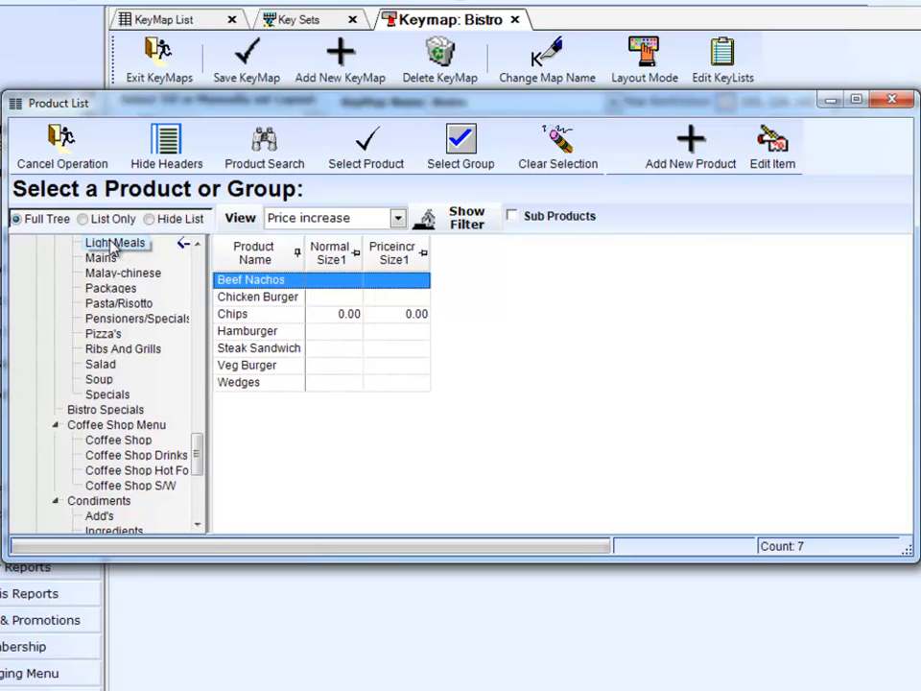
pyautogui.doubleClick(113, 243)
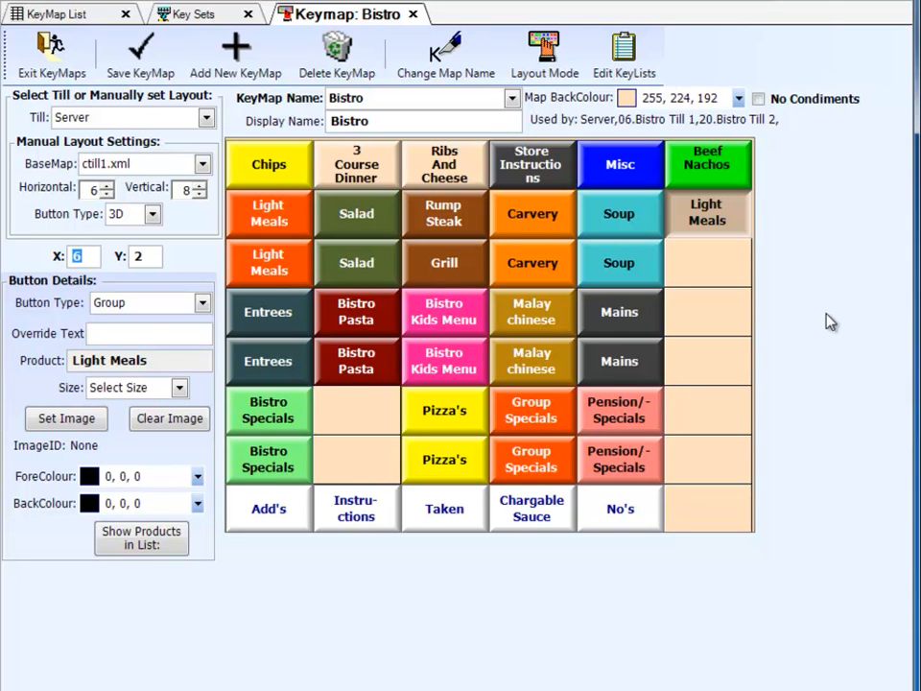
pyautogui.rightClick(697, 273)
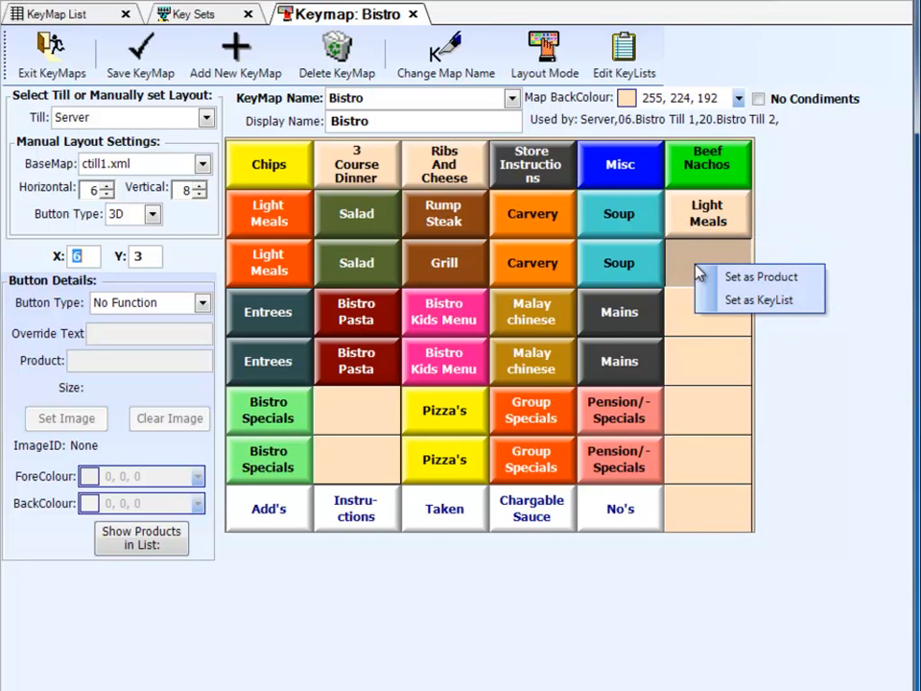
pyautogui.click(762, 301)
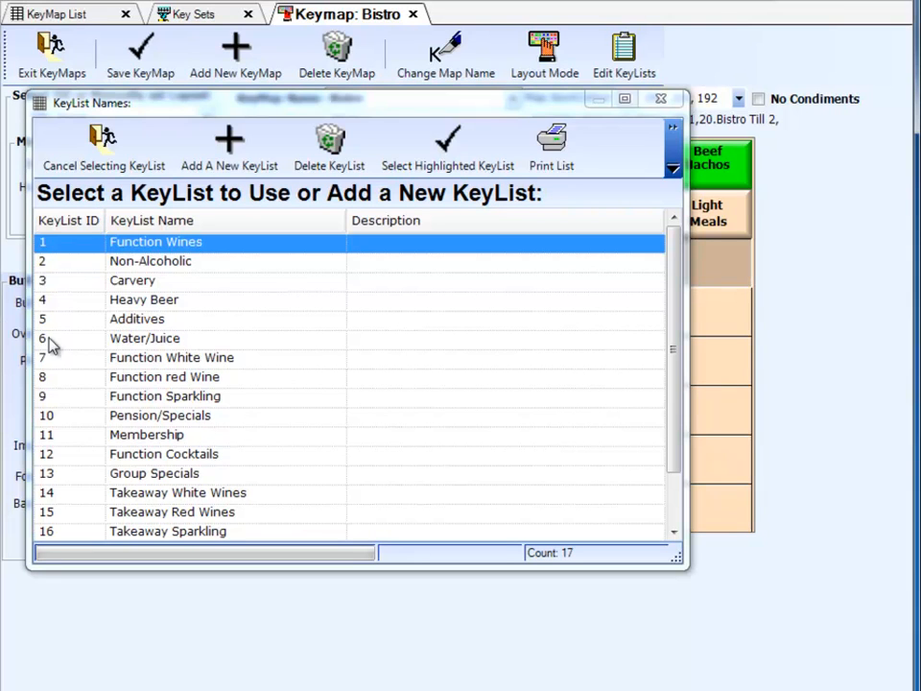
pyautogui.click(191, 361)
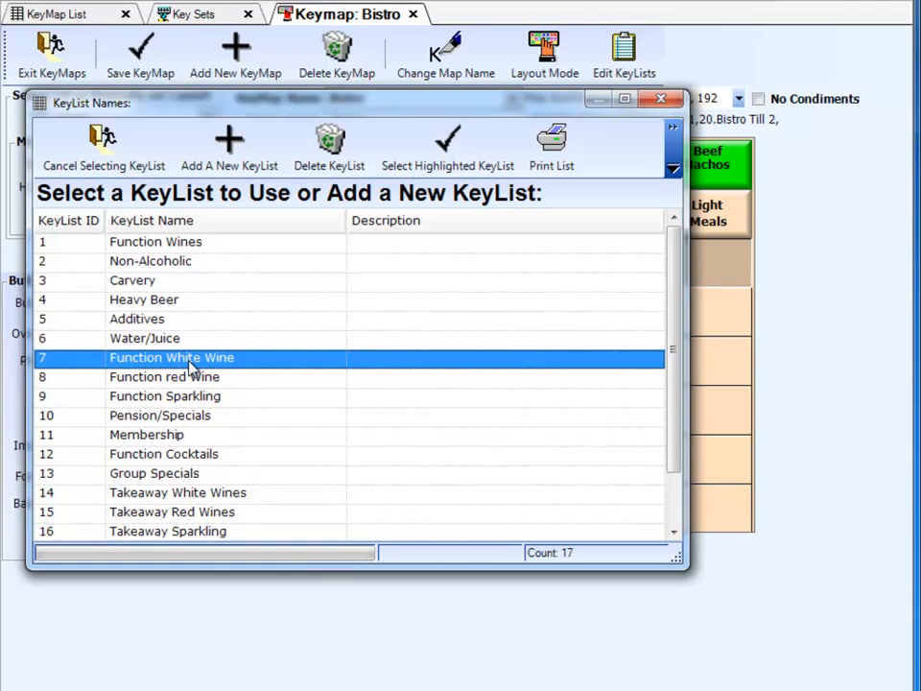
pyautogui.doubleClick(190, 362)
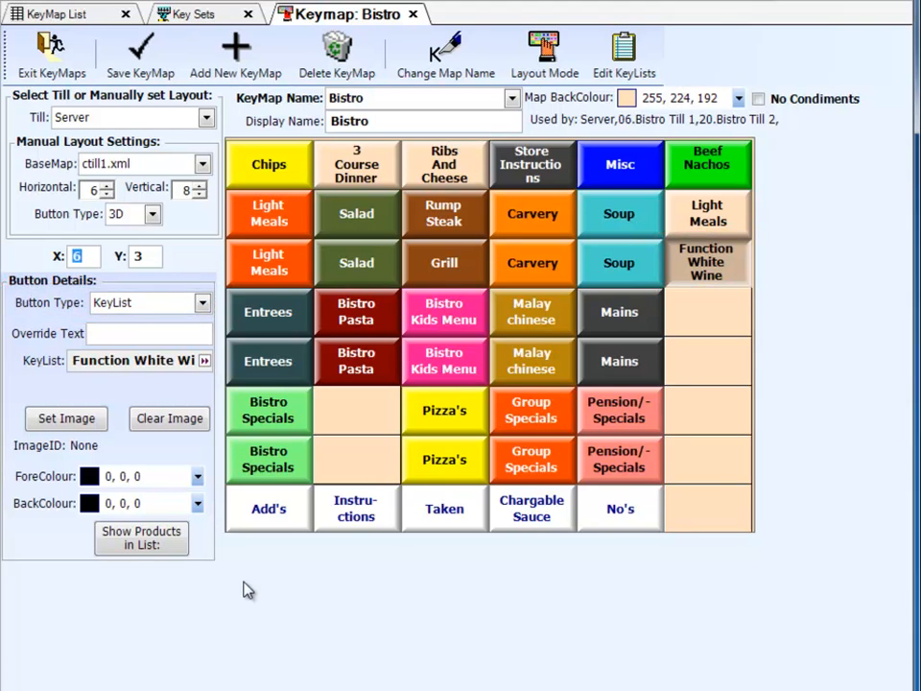
# Set the empty key at X 6, Y 4 as a keylist key and create a new keylist named test for it
pyautogui.rightClick(720, 321)
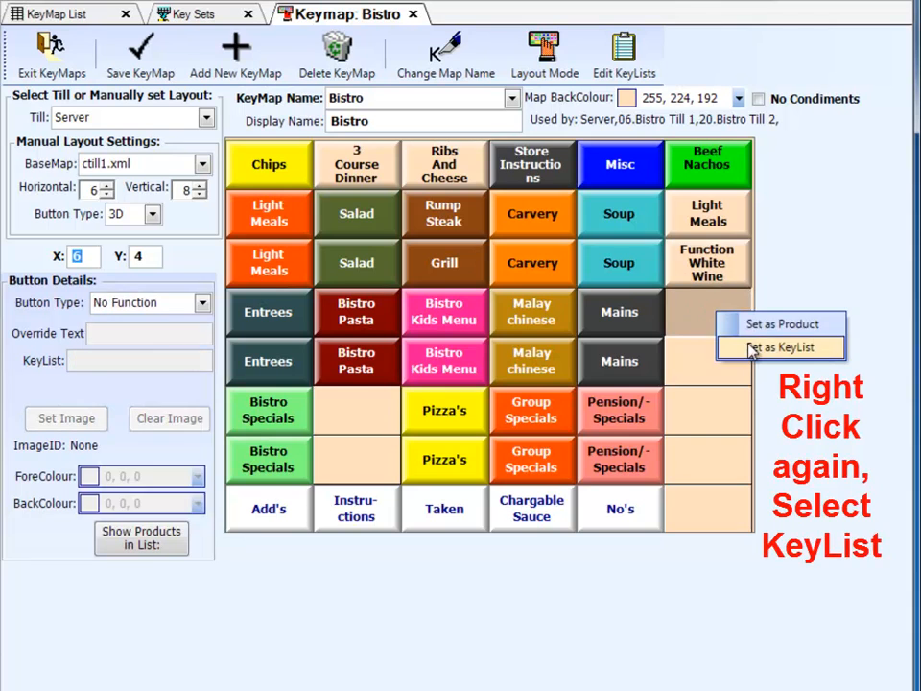
pyautogui.click(722, 347)
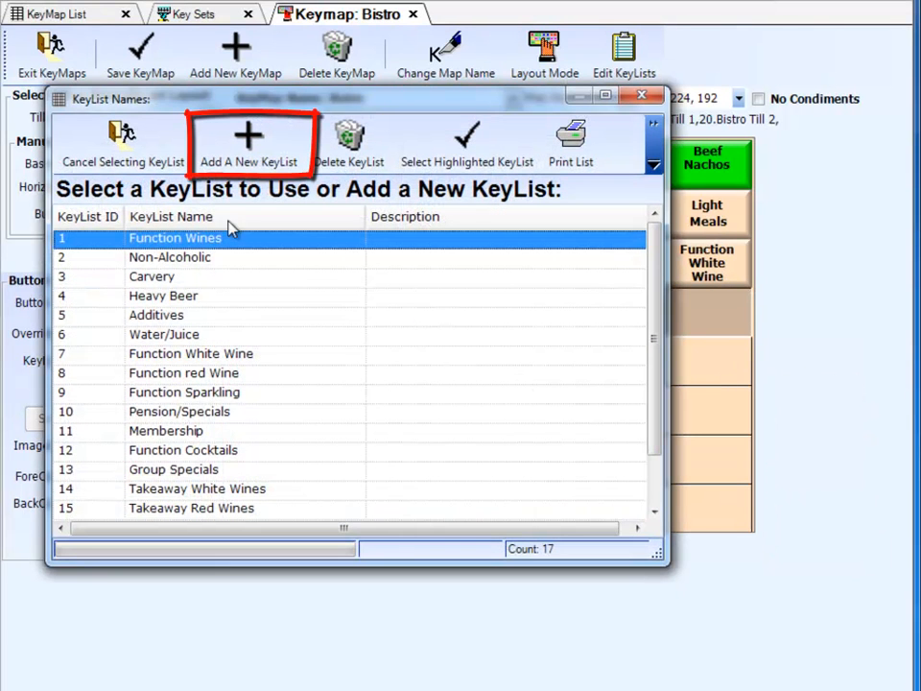
pyautogui.click(245, 152)
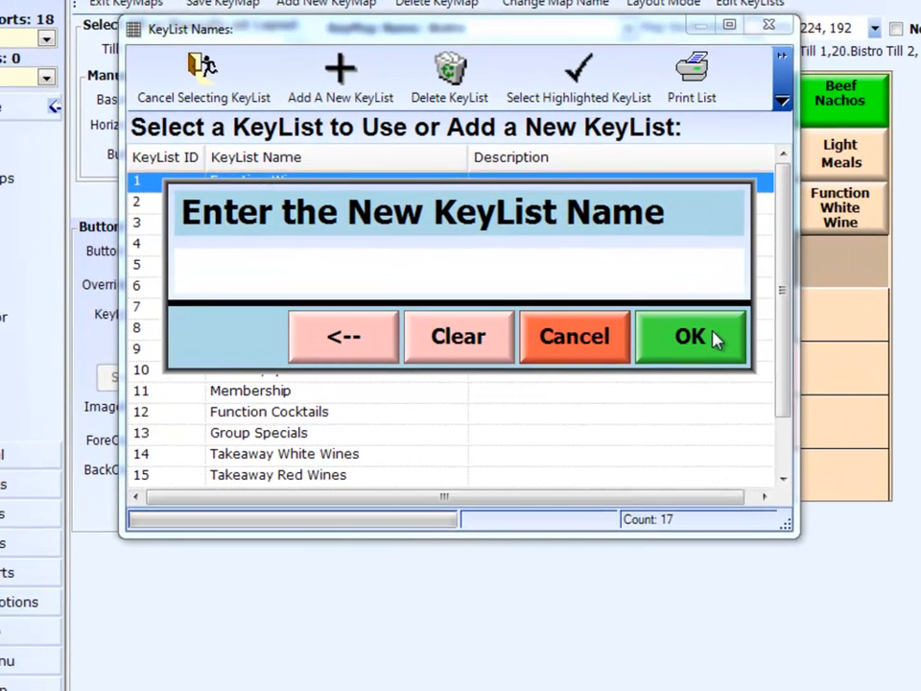
pyautogui.write('test')
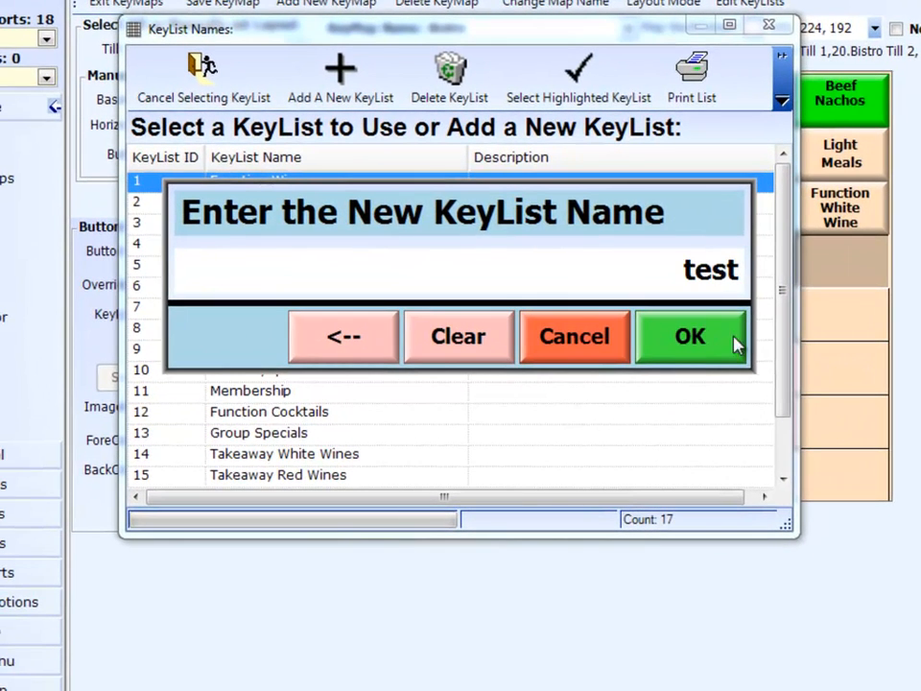
pyautogui.click(714, 337)
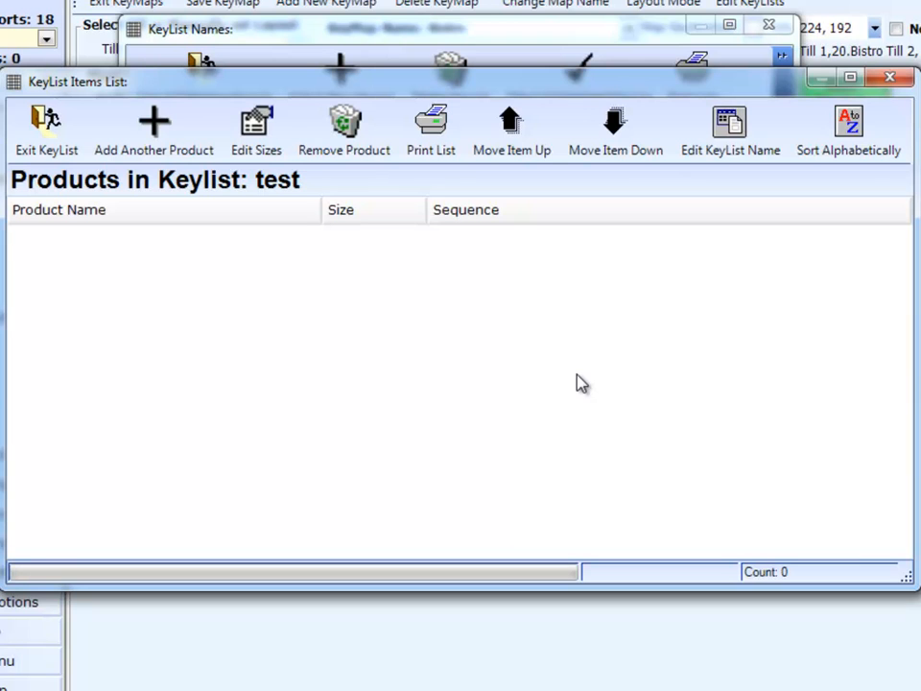
# Add Chips, Hamburger and Steak Sandwich to the test keylist with the Select Size option, and exit the keylist
pyautogui.click(156, 138)
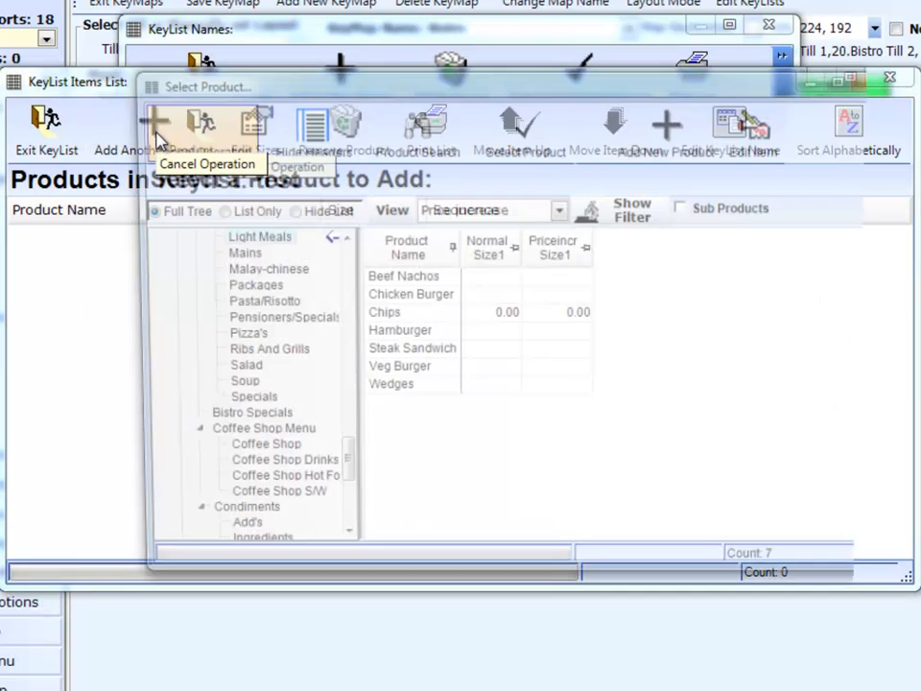
pyautogui.moveTo(355, 318); pyautogui.dragTo(354, 354)
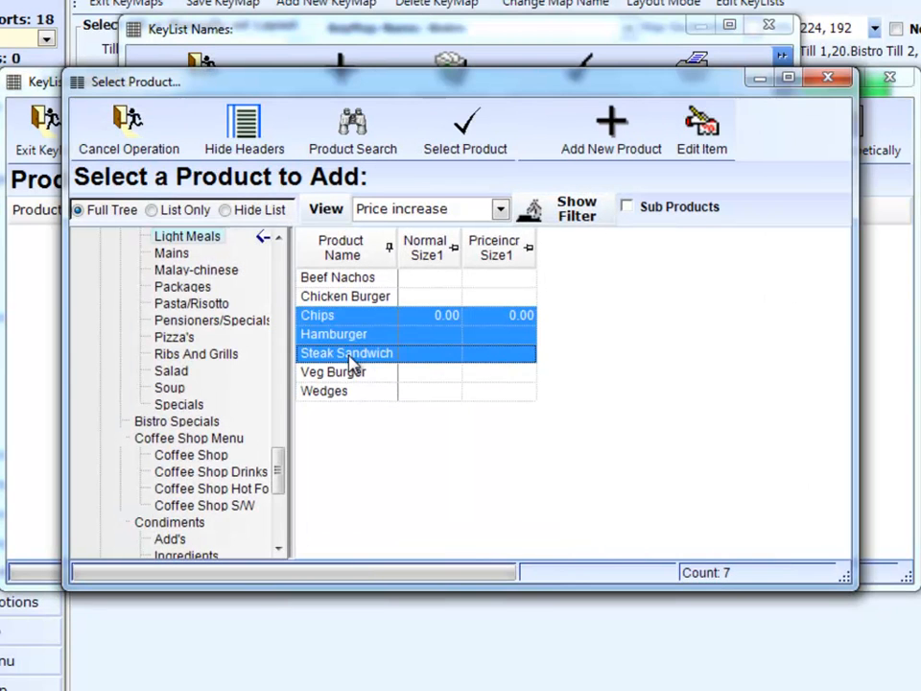
pyautogui.click(470, 135)
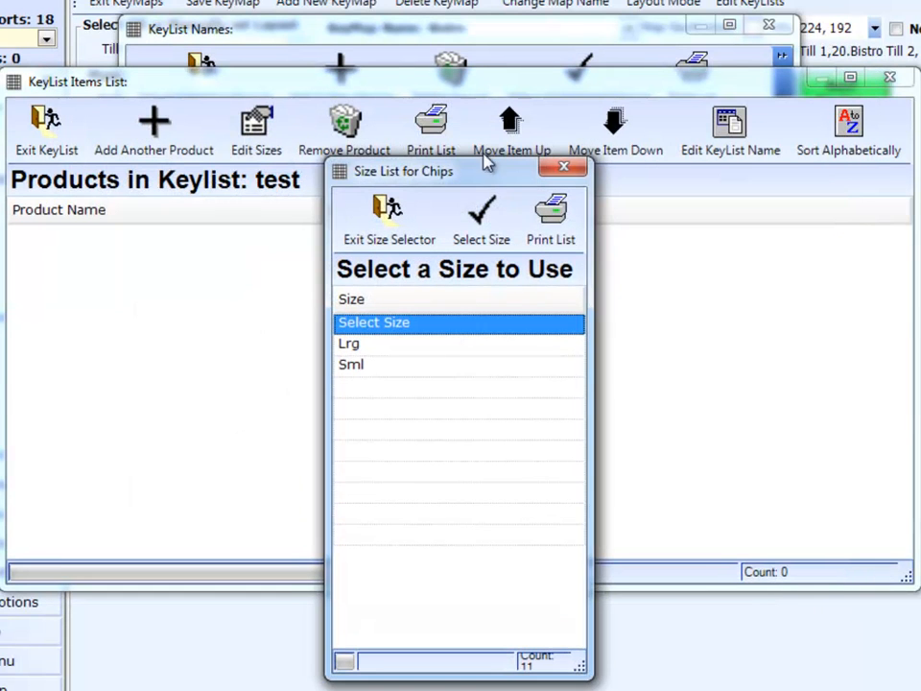
pyautogui.doubleClick(375, 323)
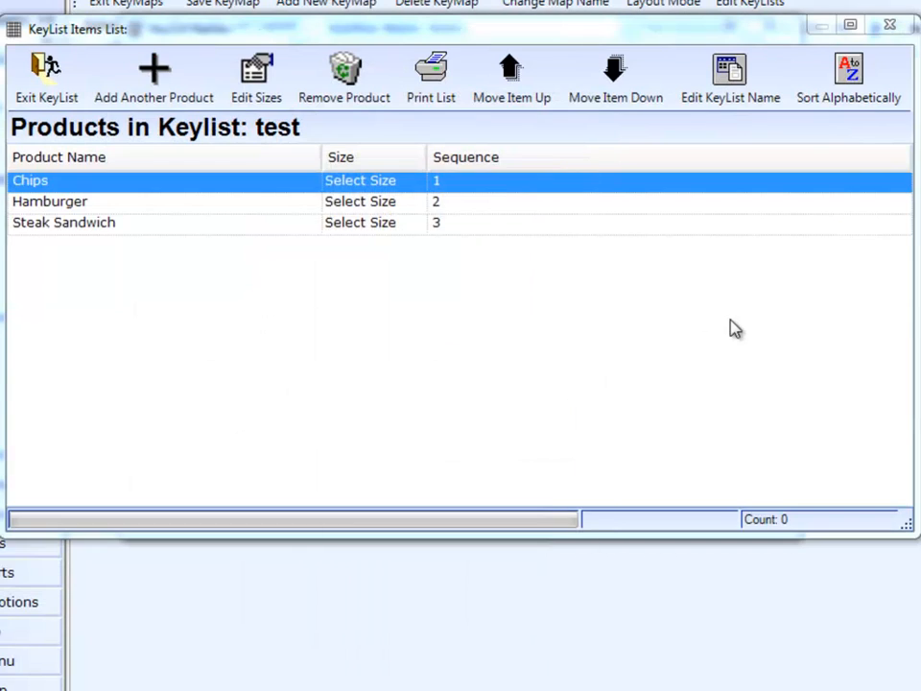
pyautogui.click(45, 75)
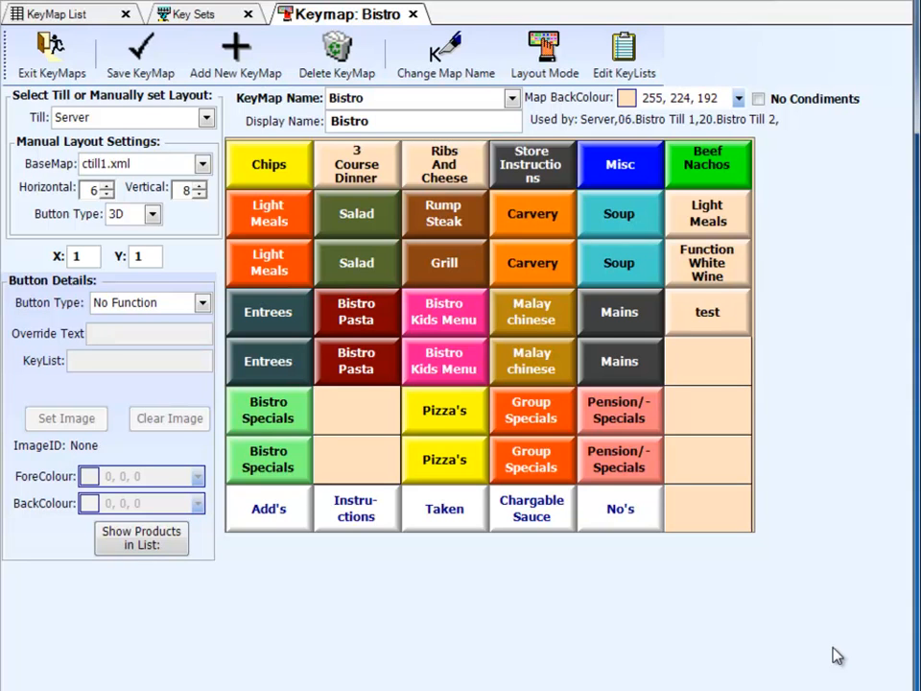
# Toggle Layout Mode on, off and on again to compare the merged keys with the individual key grid
pyautogui.click(555, 57)
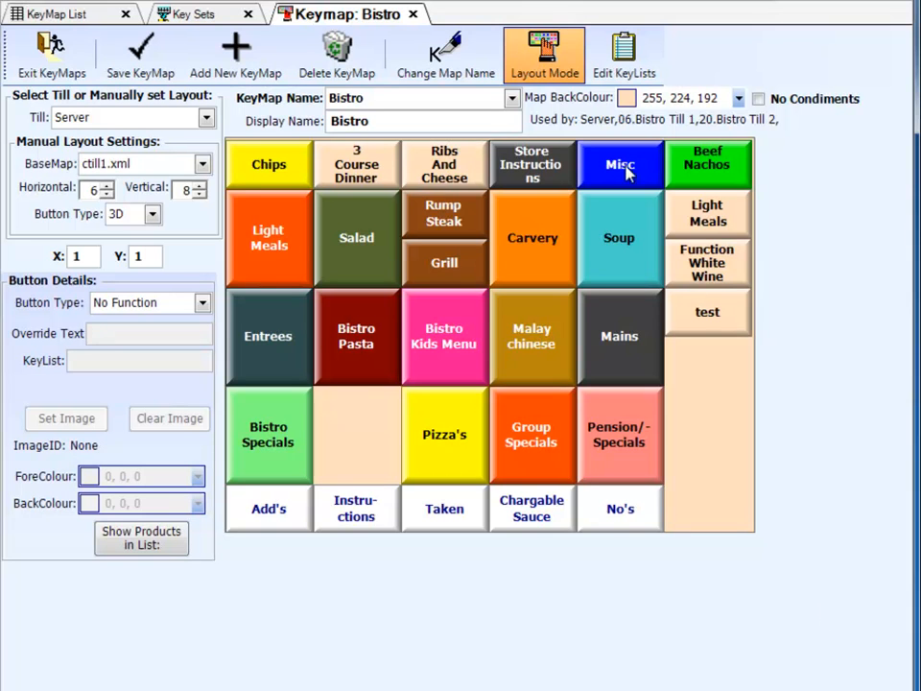
pyautogui.click(549, 54)
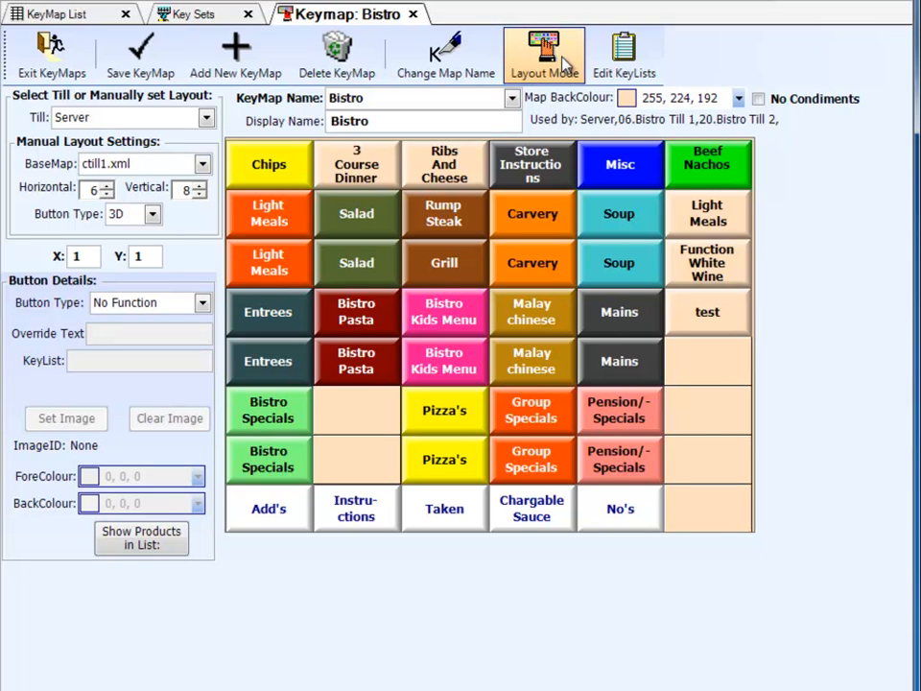
pyautogui.click(565, 62)
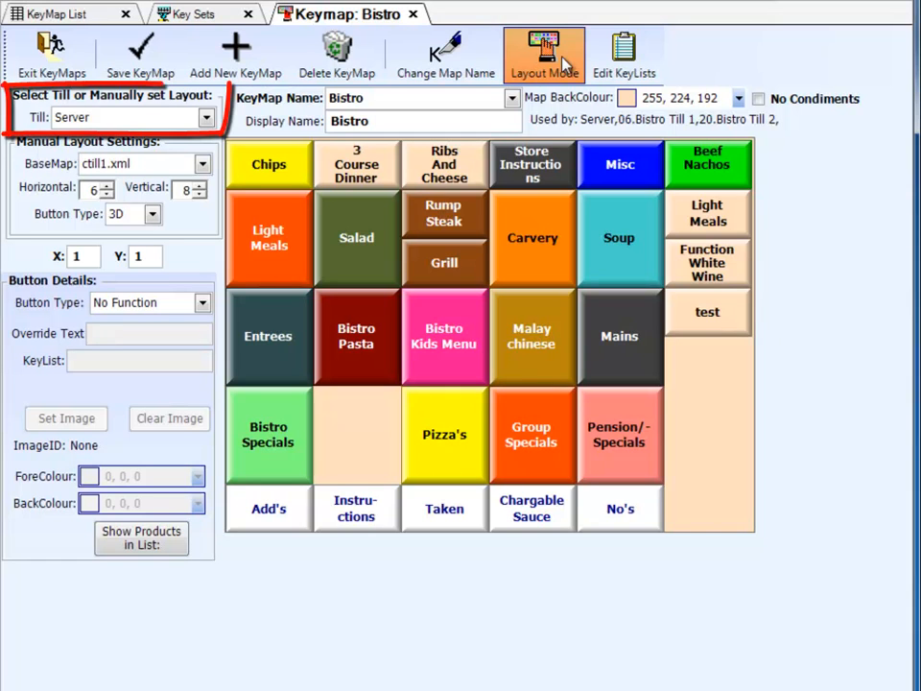
# Preview the Bistro keymap in the layout of Auditorium Till 1 and turn Layout Mode off to see the individual keys
pyautogui.click(169, 121)
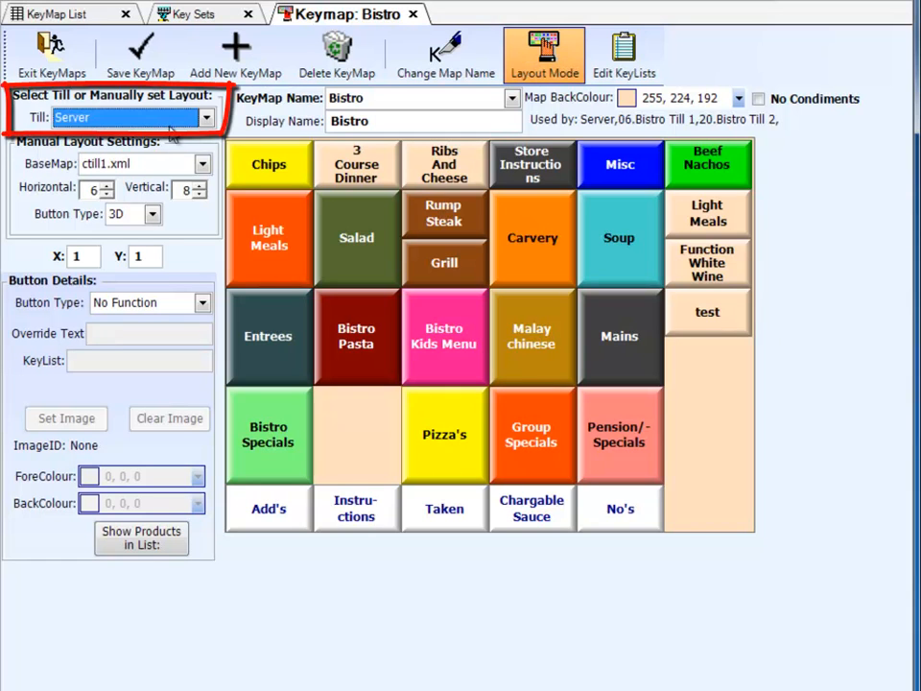
pyautogui.click(207, 117)
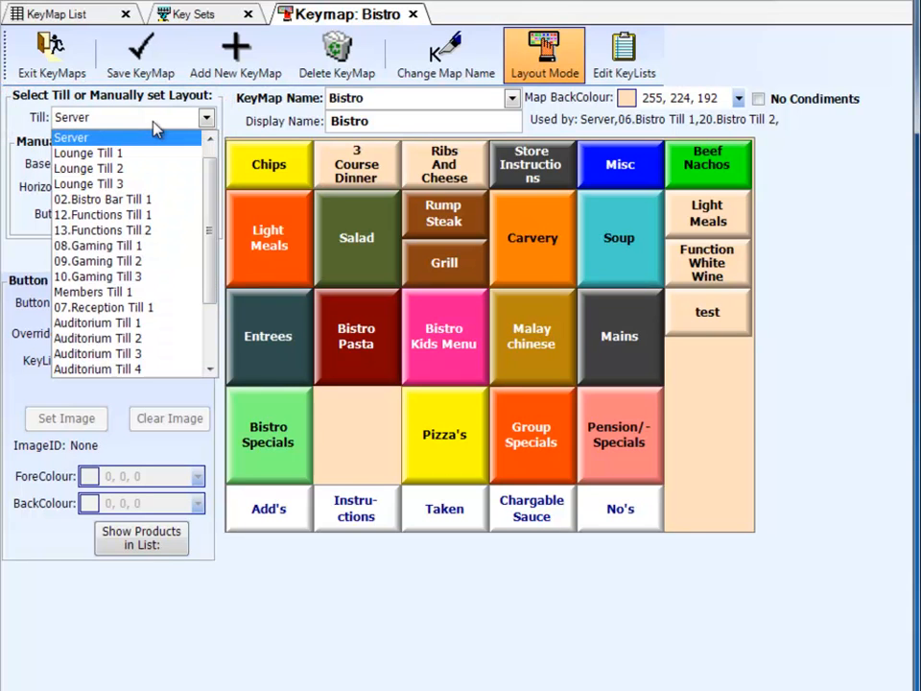
pyautogui.click(136, 324)
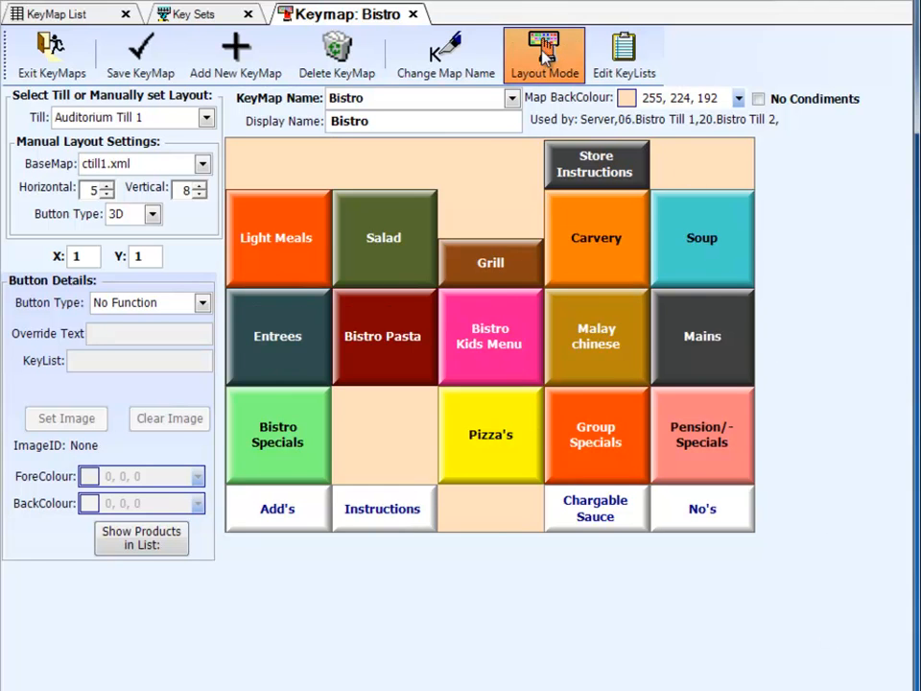
pyautogui.click(543, 59)
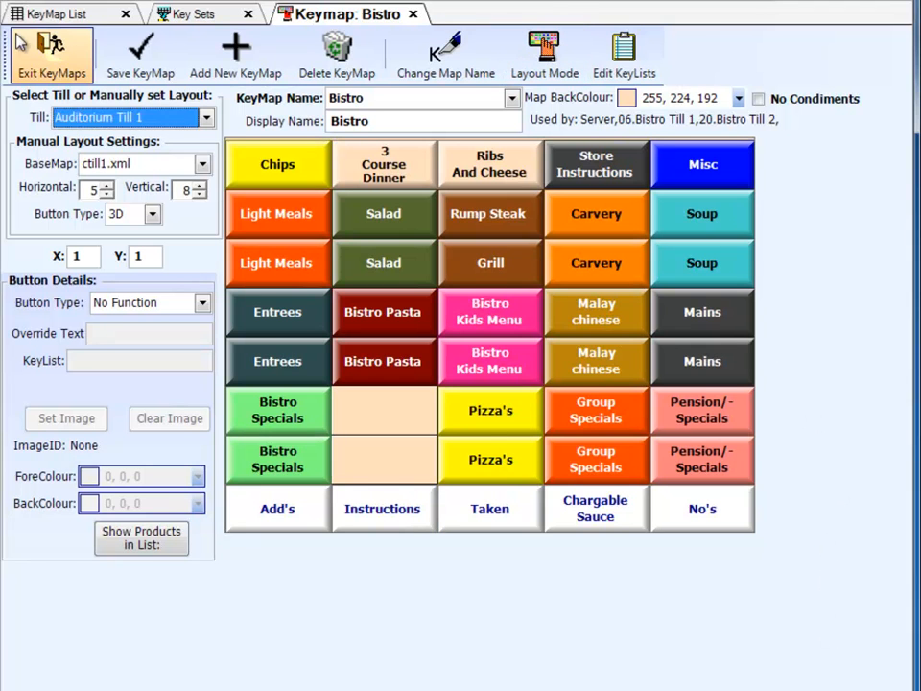
# Return the keymap layout to the Server till, select the test key and save the Bistro keymap
pyautogui.click(115, 118)
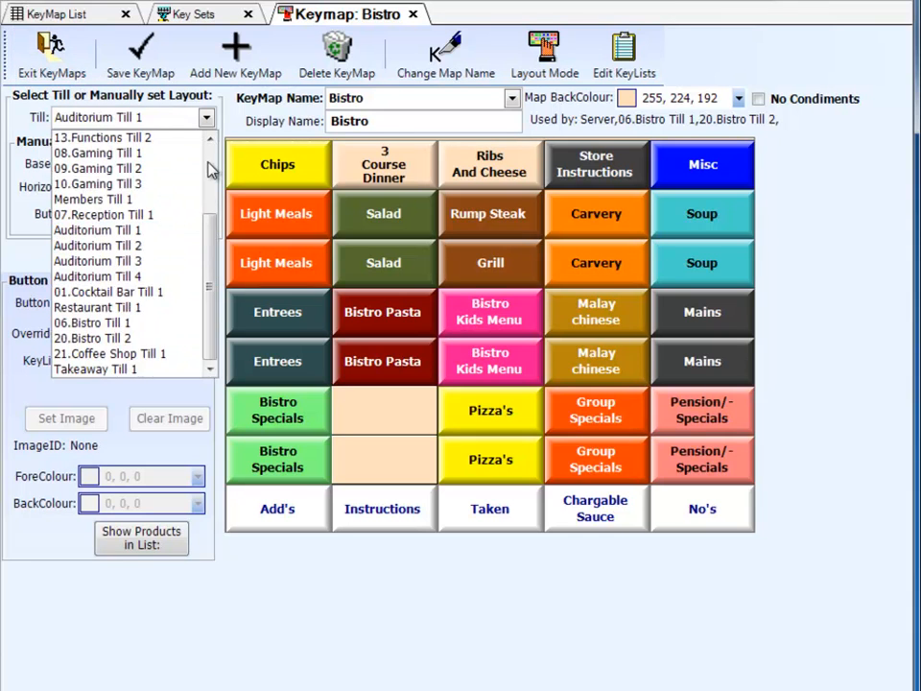
pyautogui.scroll(3, 115, 155)
pyautogui.click(107, 151)
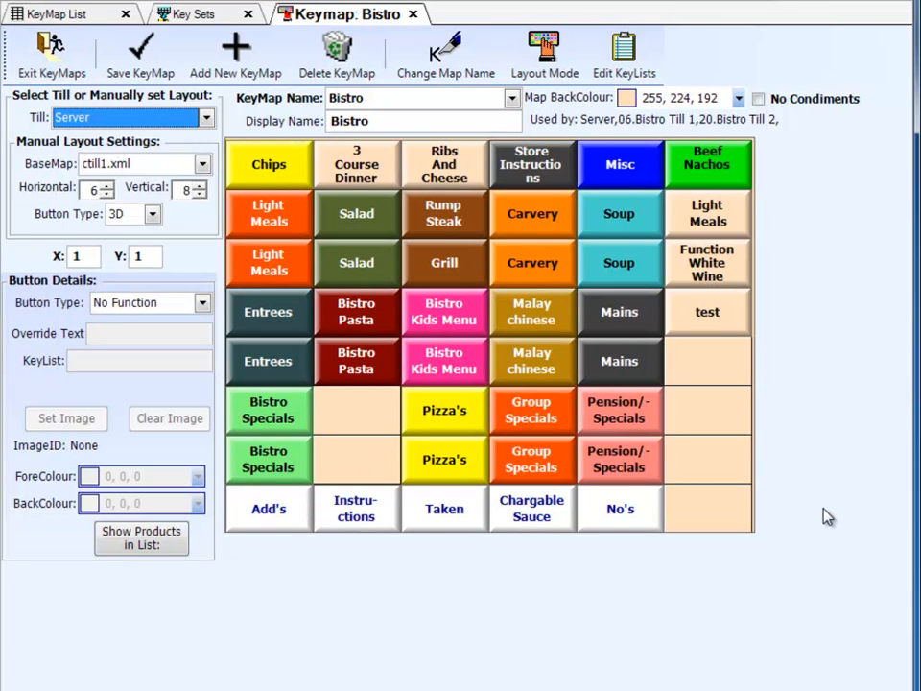
pyautogui.click(708, 314)
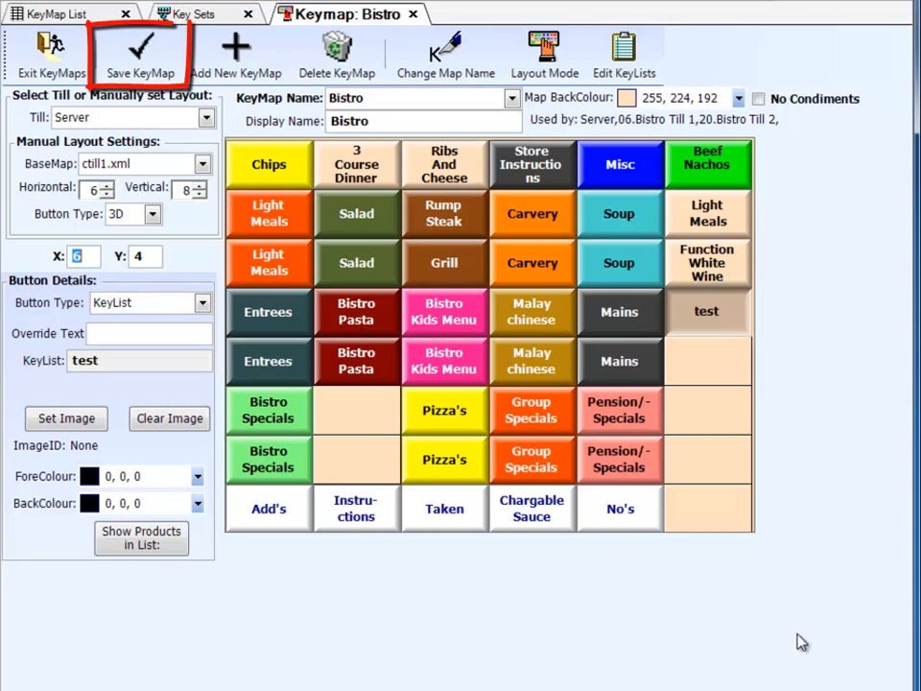
pyautogui.click(149, 66)
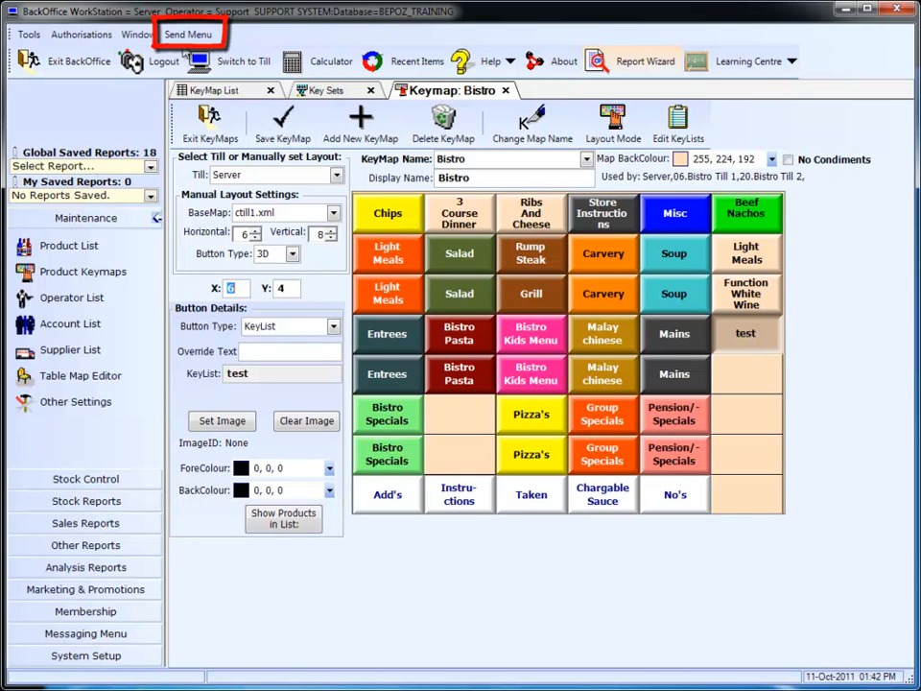
# Send the keymaps to all local tills, confirming the refresh, and switch to the till screen
pyautogui.click(188, 35)
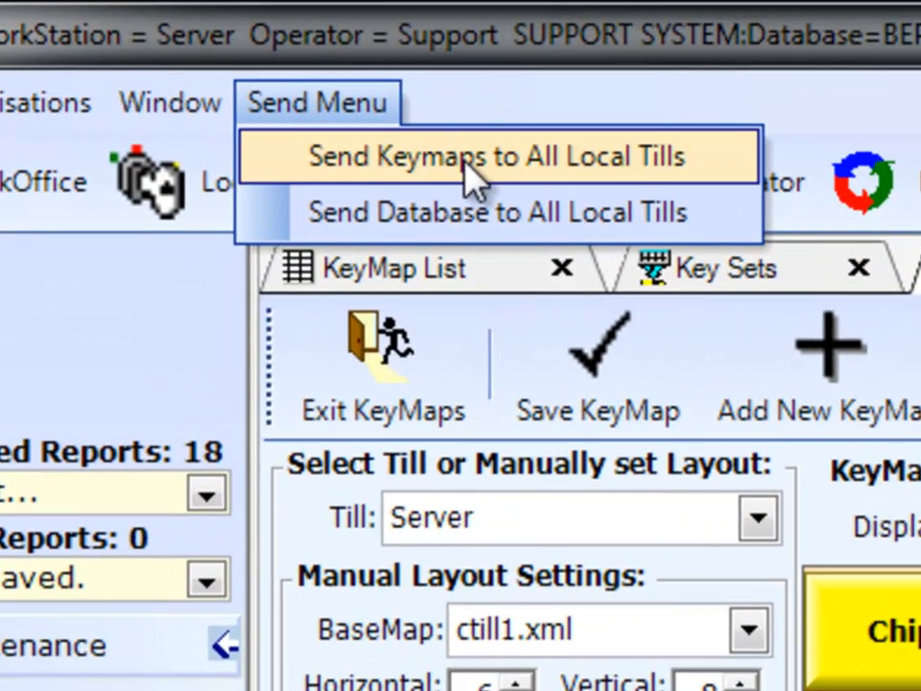
pyautogui.click(472, 177)
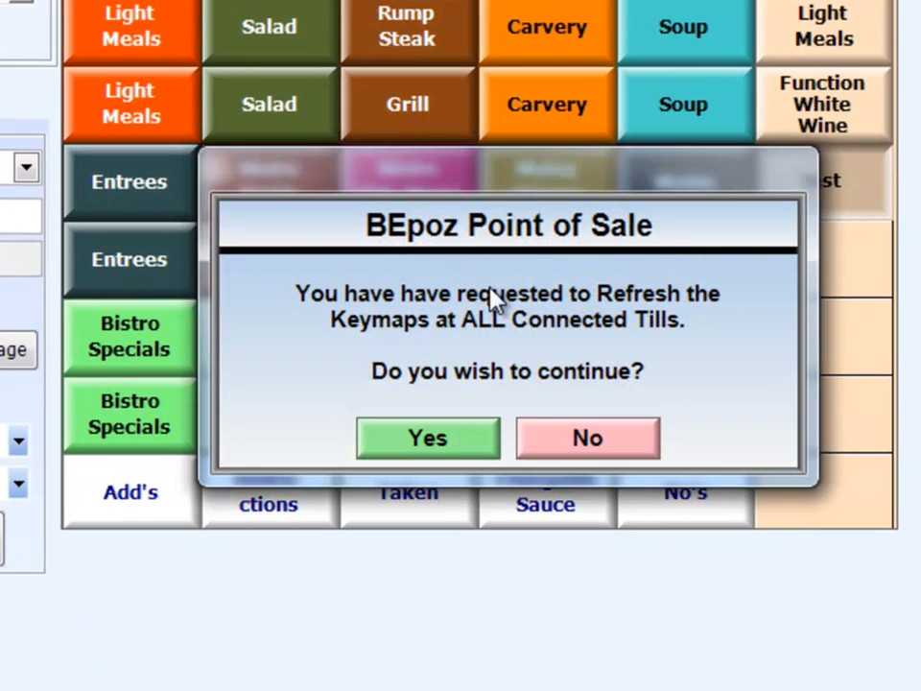
pyautogui.click(473, 436)
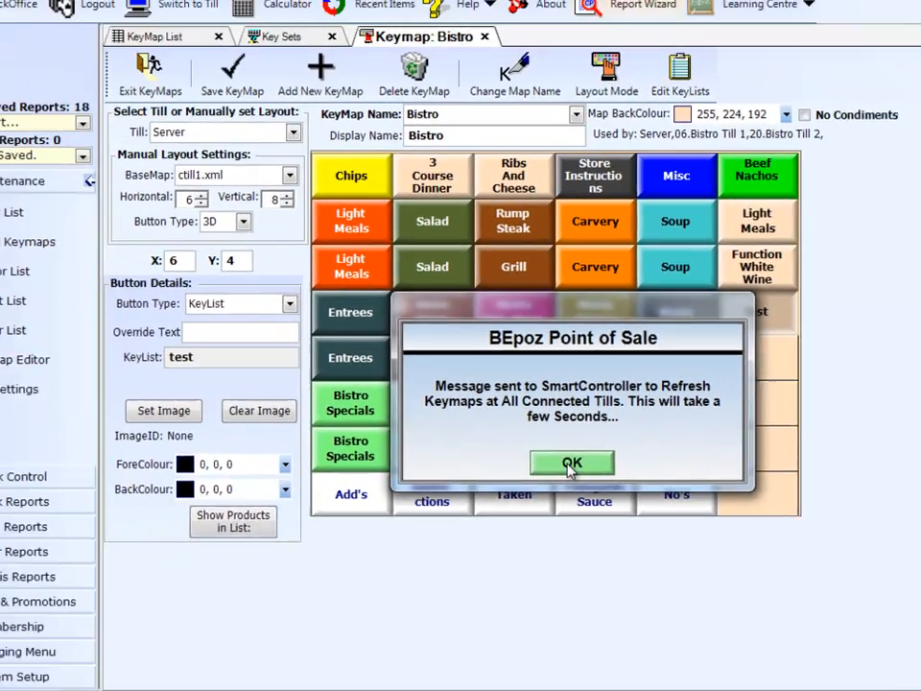
pyautogui.click(500, 439)
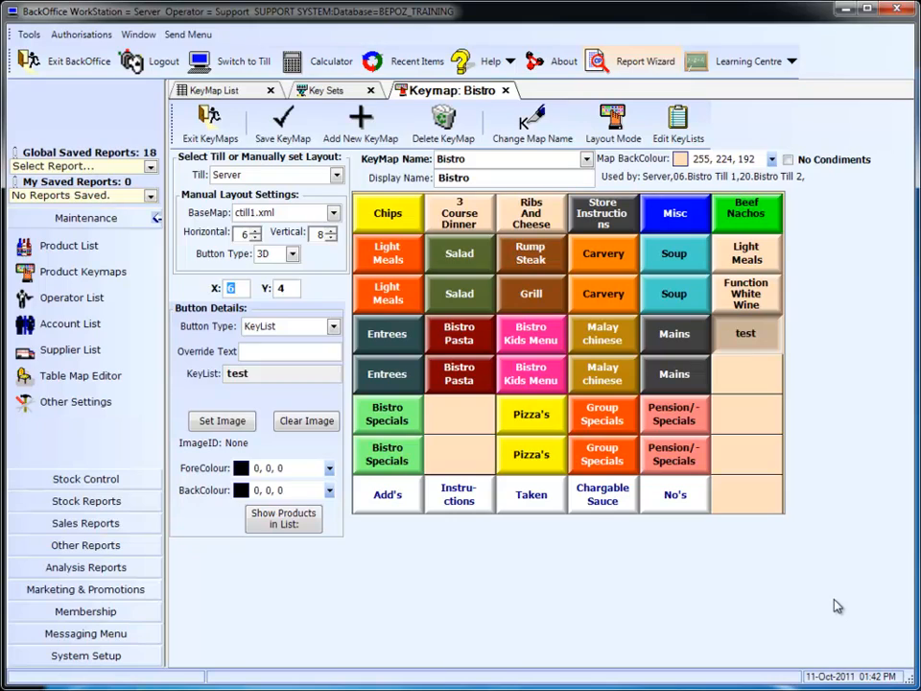
pyautogui.click(231, 64)
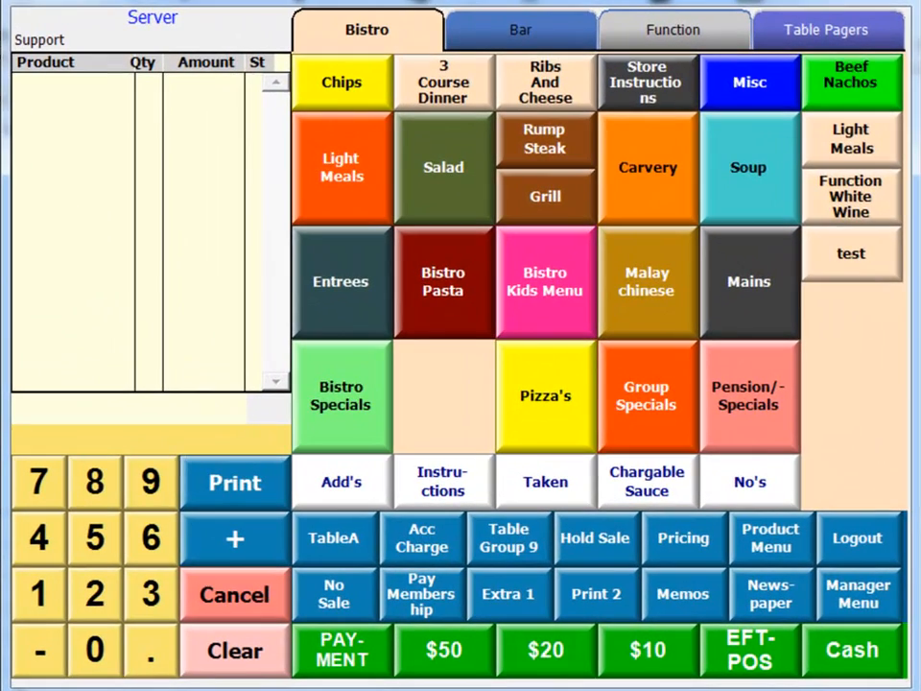